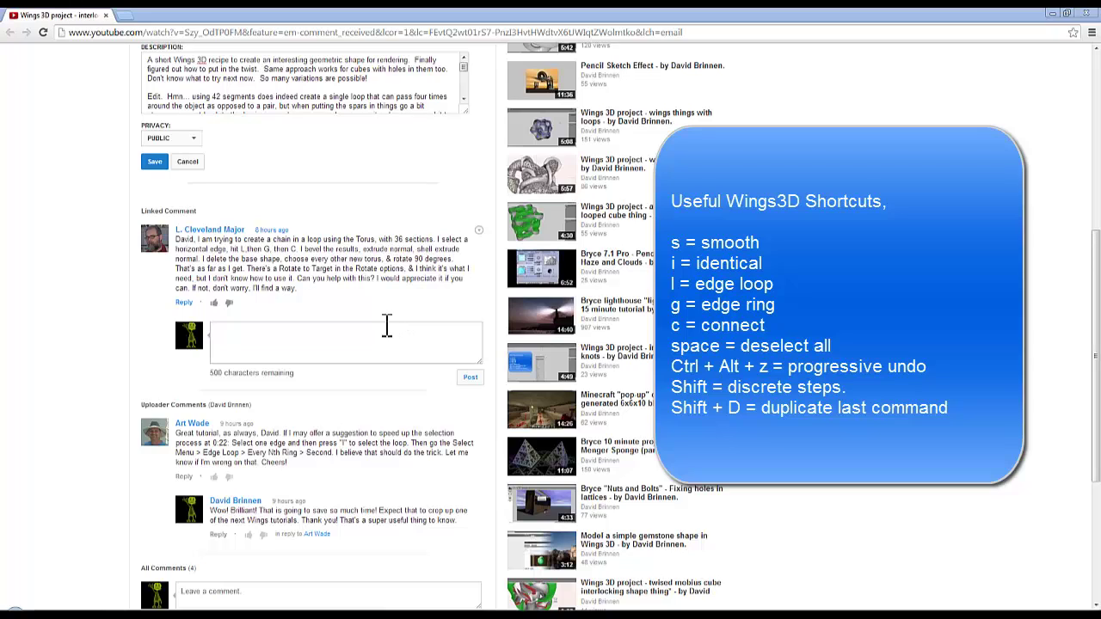
# Switch to Wings3D and create a torus with 36 sections and 4 slices, keeping the default radii.
pyautogui.moveTo(219, 615)
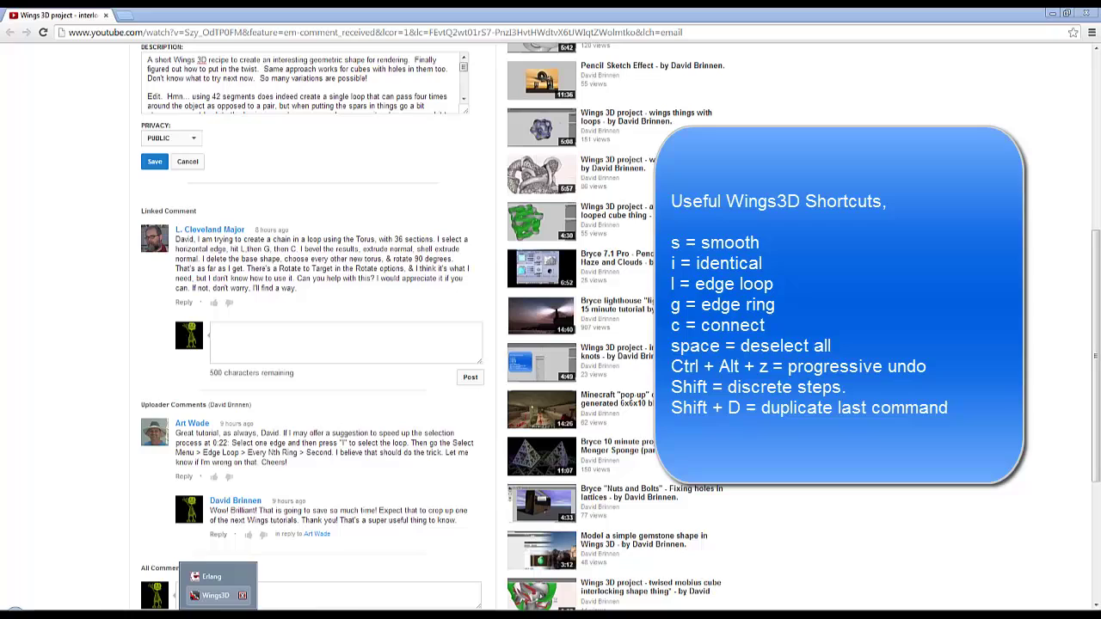
pyautogui.click(215, 595)
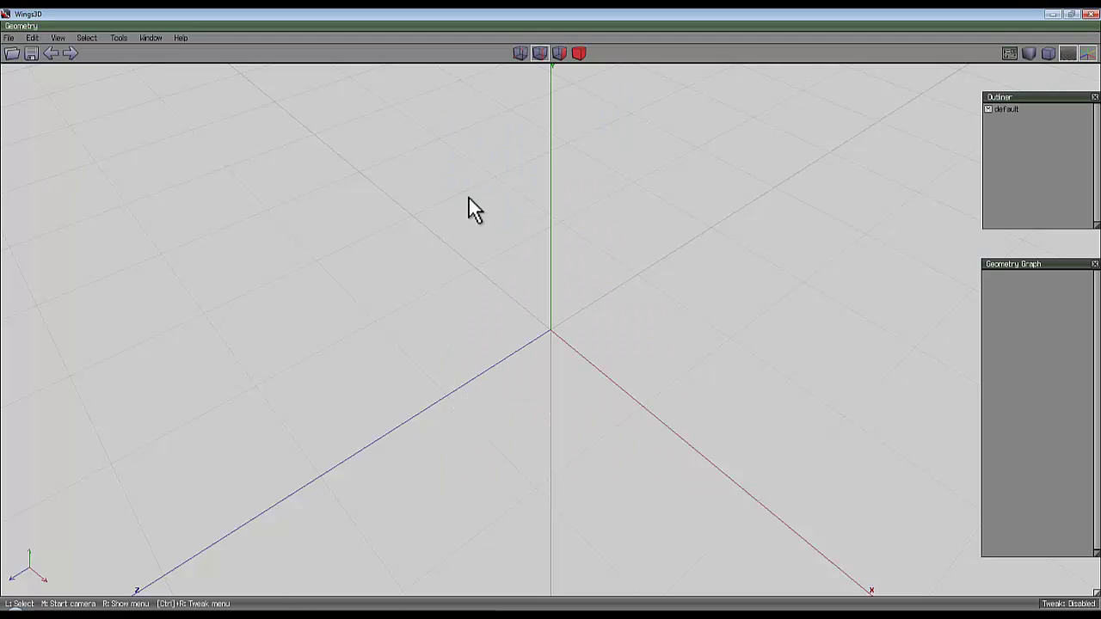
pyautogui.rightClick(469, 200)
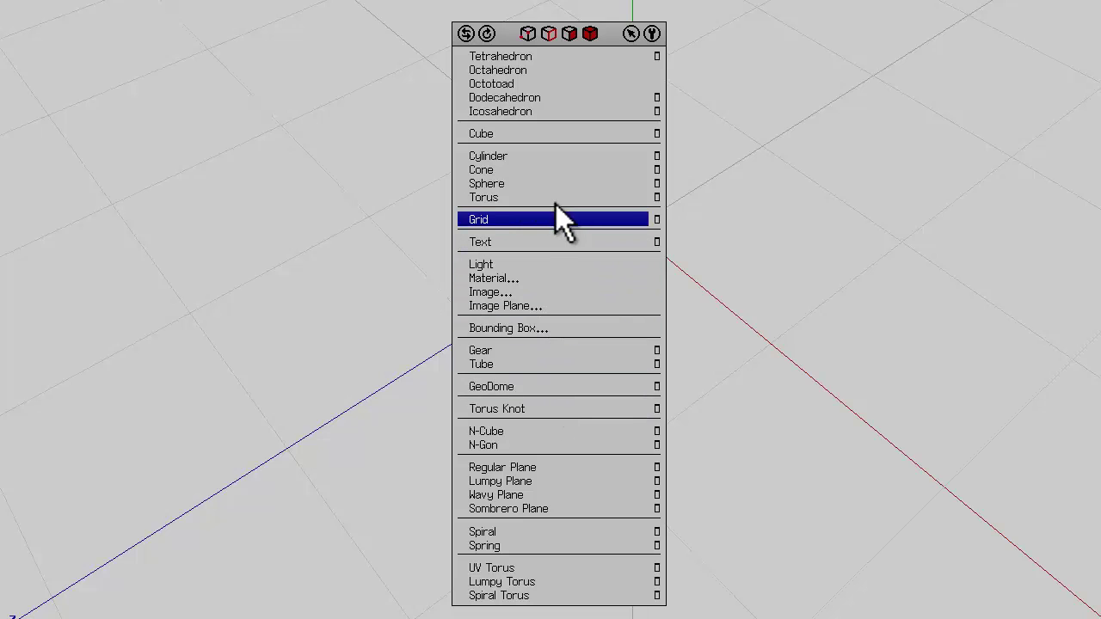
pyautogui.click(657, 198)
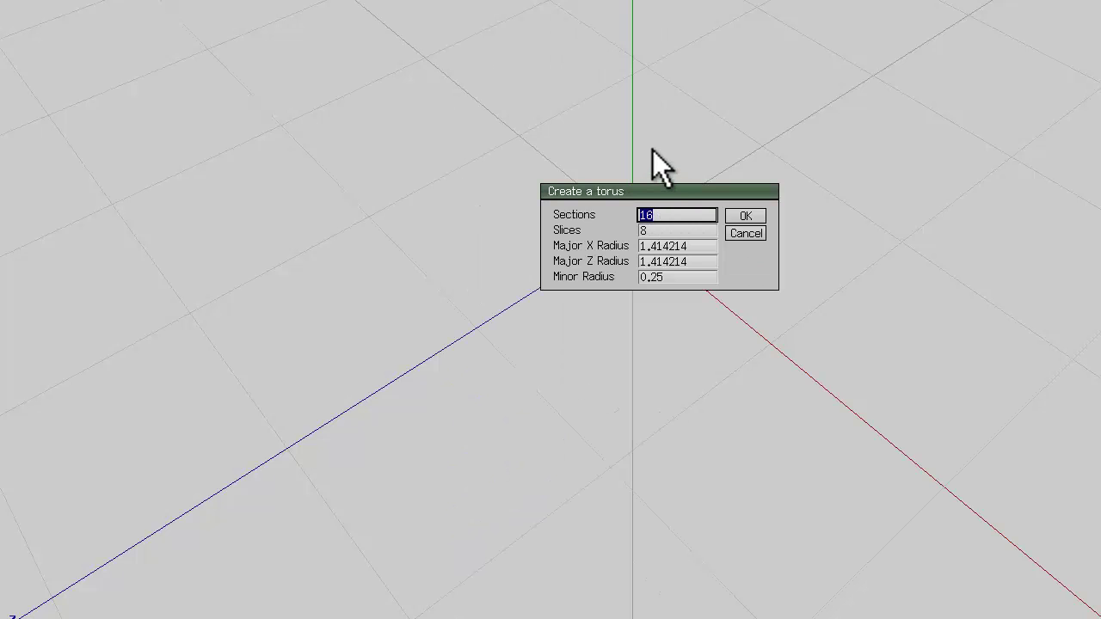
pyautogui.write('36')
pyautogui.click(648, 232)
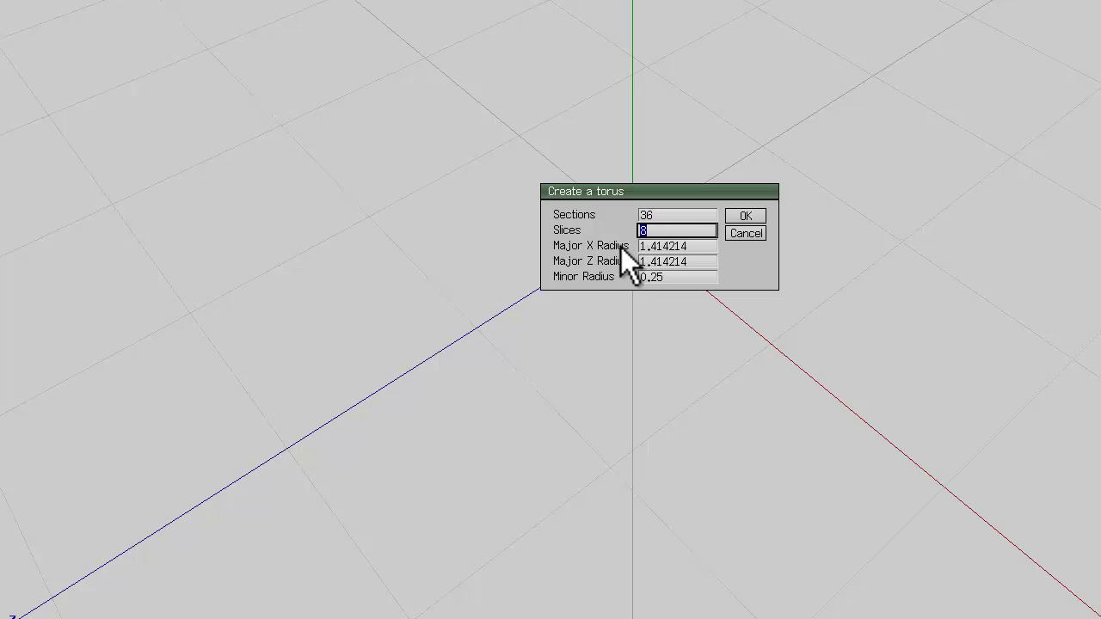
pyautogui.write('4')
pyautogui.click(750, 216)
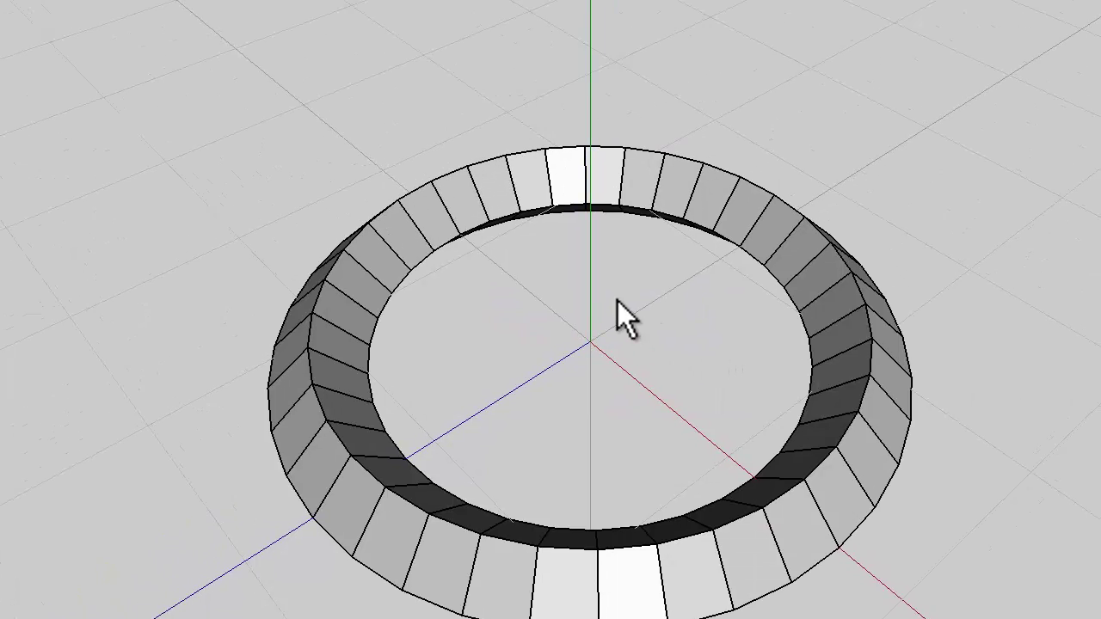
# Select the whole torus and tessellate all its faces into triangles, finishing with nothing selected.
pyautogui.click(602, 10)
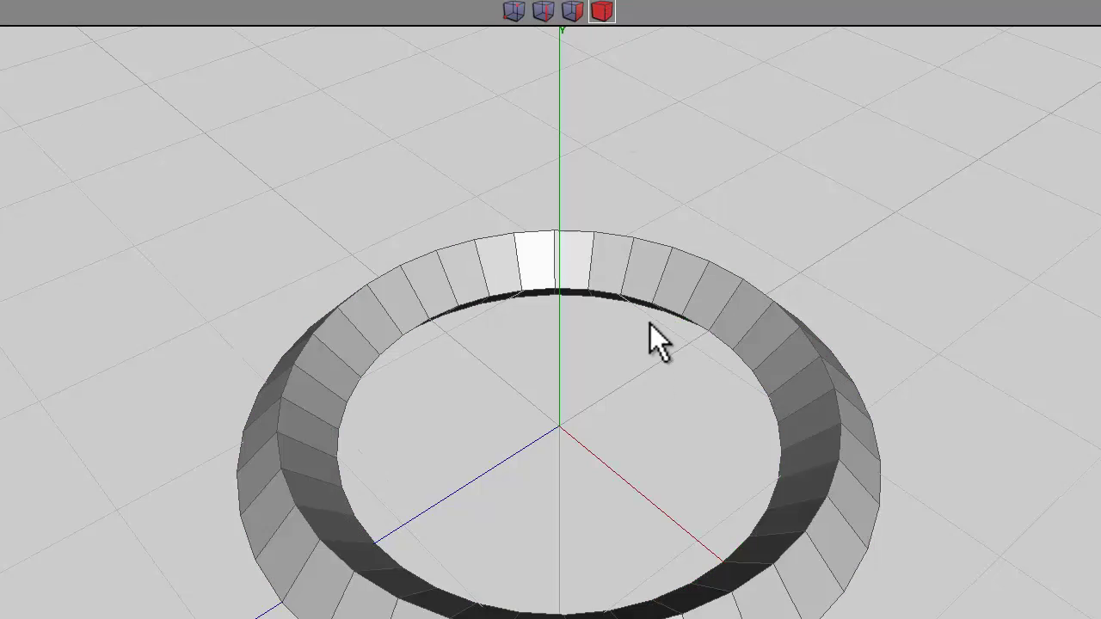
pyautogui.click(701, 303)
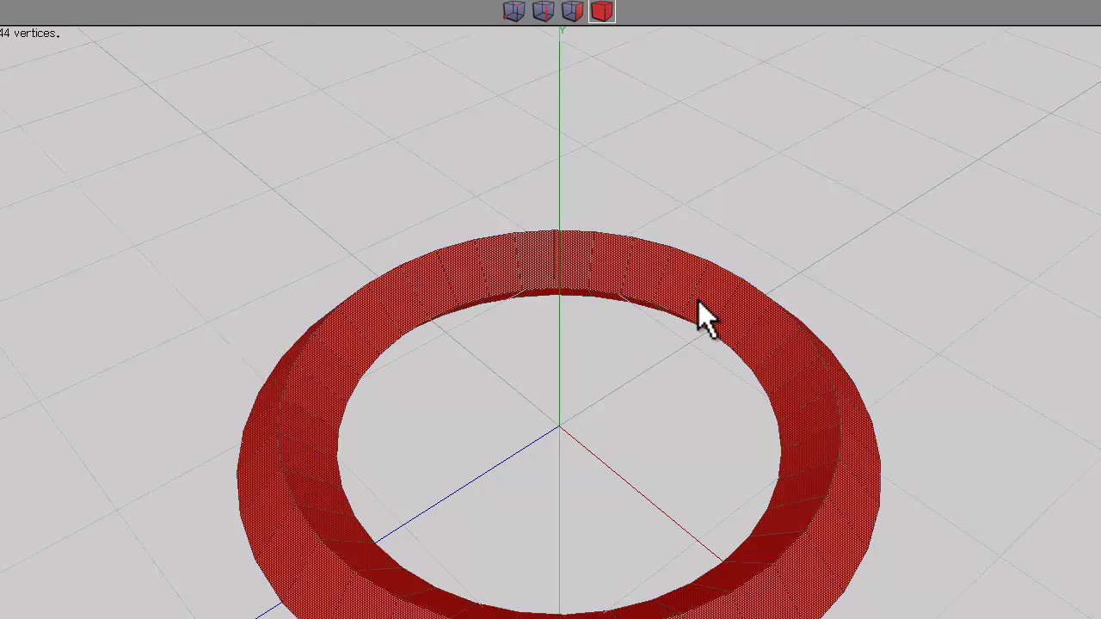
pyautogui.click(572, 12)
pyautogui.rightClick(556, 161)
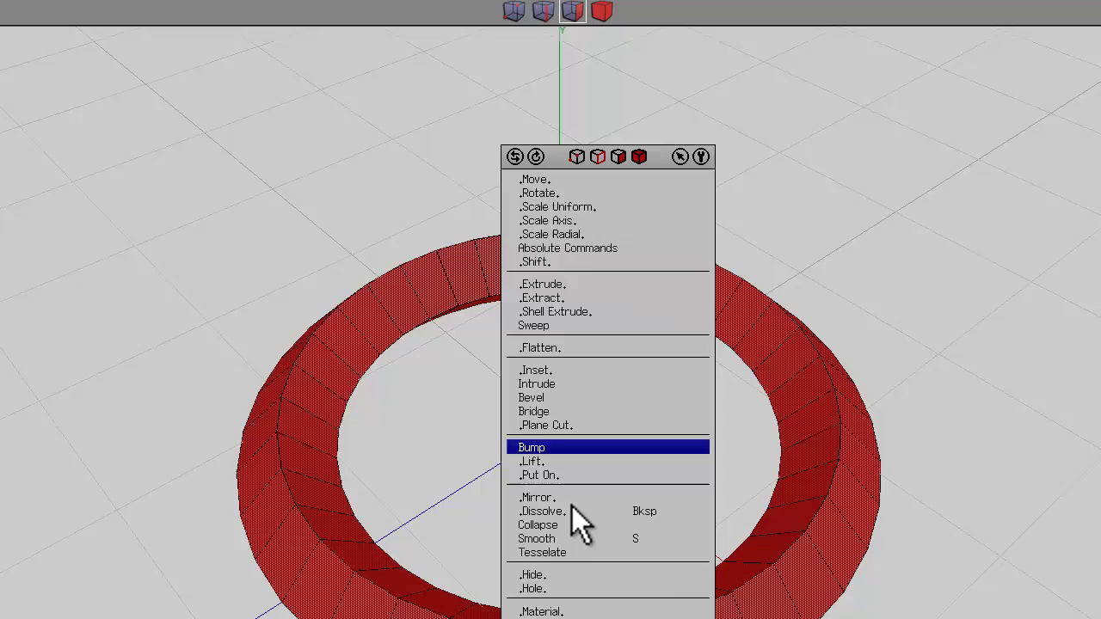
pyautogui.click(568, 555)
pyautogui.click(561, 572)
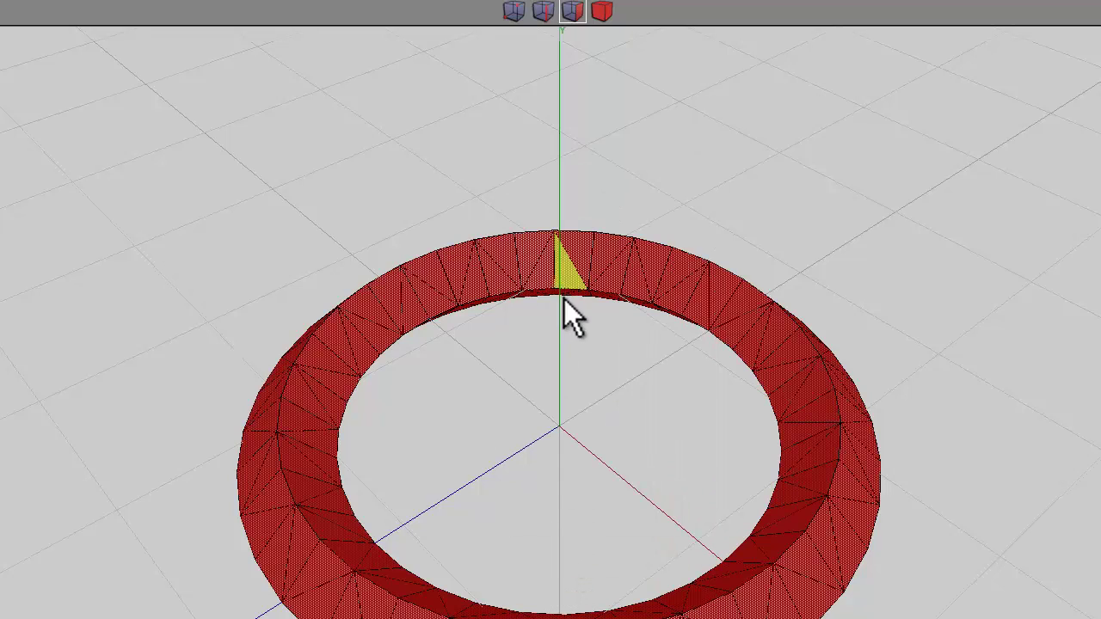
pyautogui.click(580, 379)
# Select one set of matching diagonal edges in alternate segments around the torus and dissolve them.
pyautogui.click(545, 12)
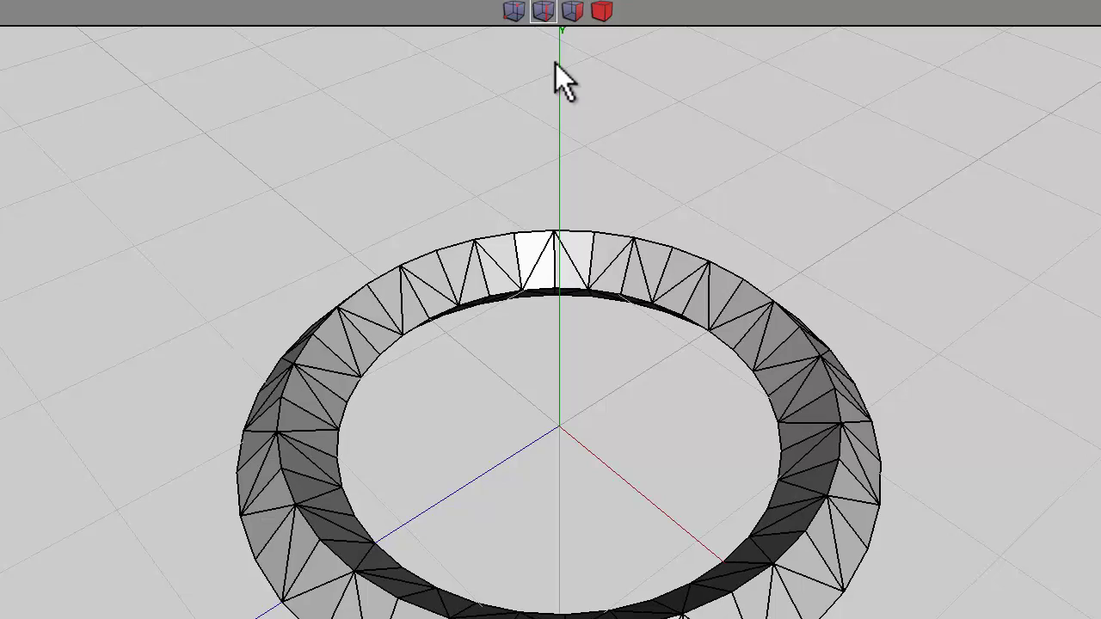
pyautogui.click(573, 270)
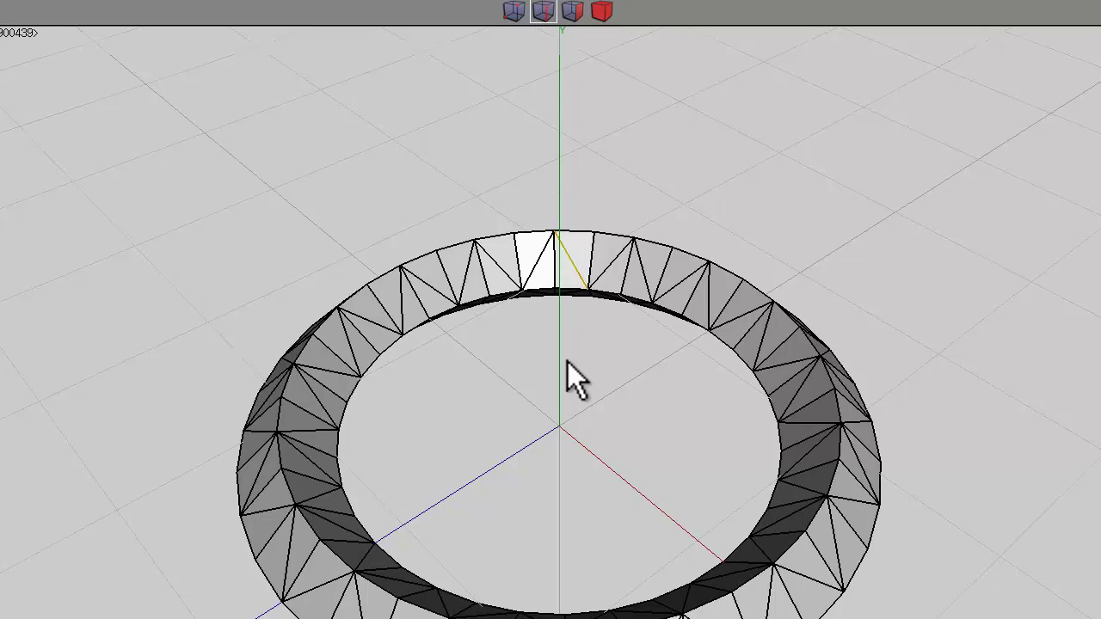
pyautogui.keyDown('shift'); pyautogui.click(508, 272); pyautogui.keyUp('shift')
pyautogui.press('i')
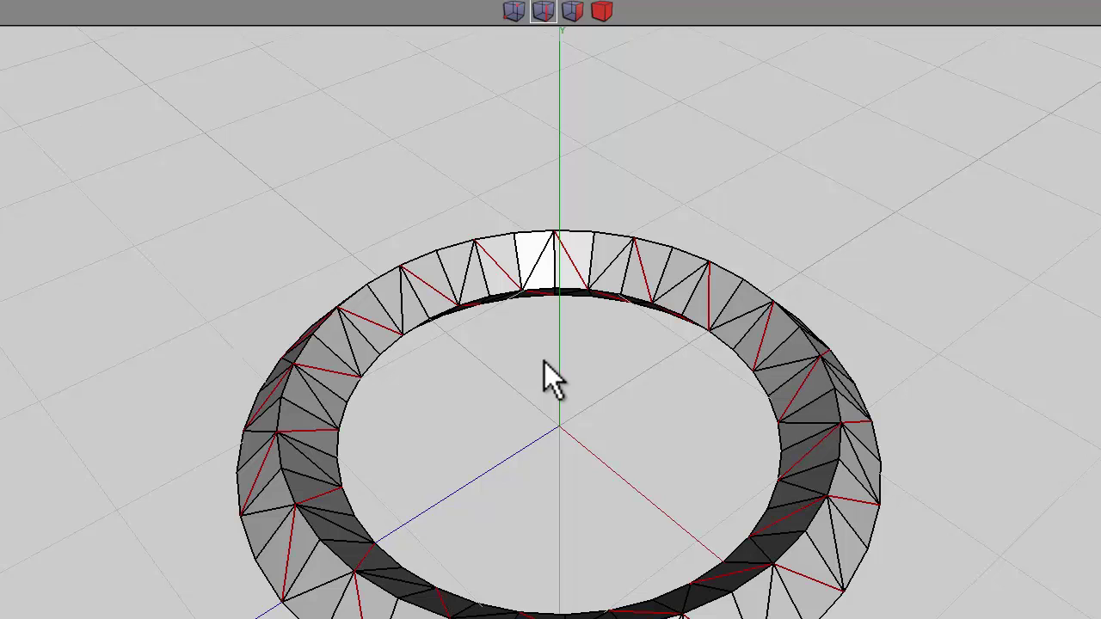
pyautogui.click(544, 362)
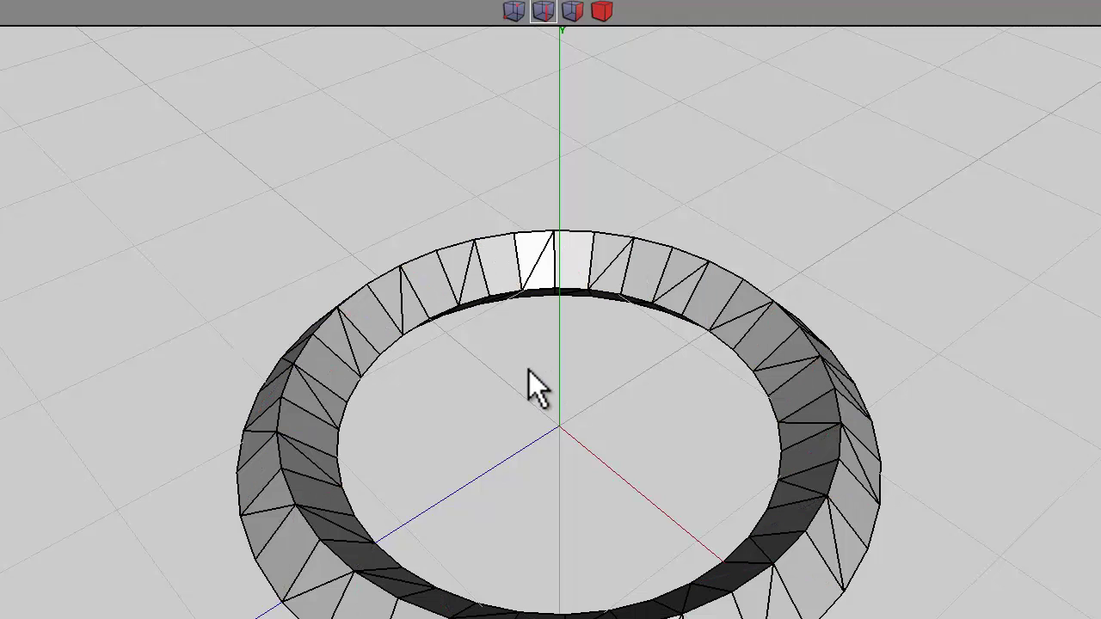
# Select all remaining diagonal edges around the torus and convert the selection to their adjoining faces.
pyautogui.click(468, 277)
pyautogui.click(539, 272)
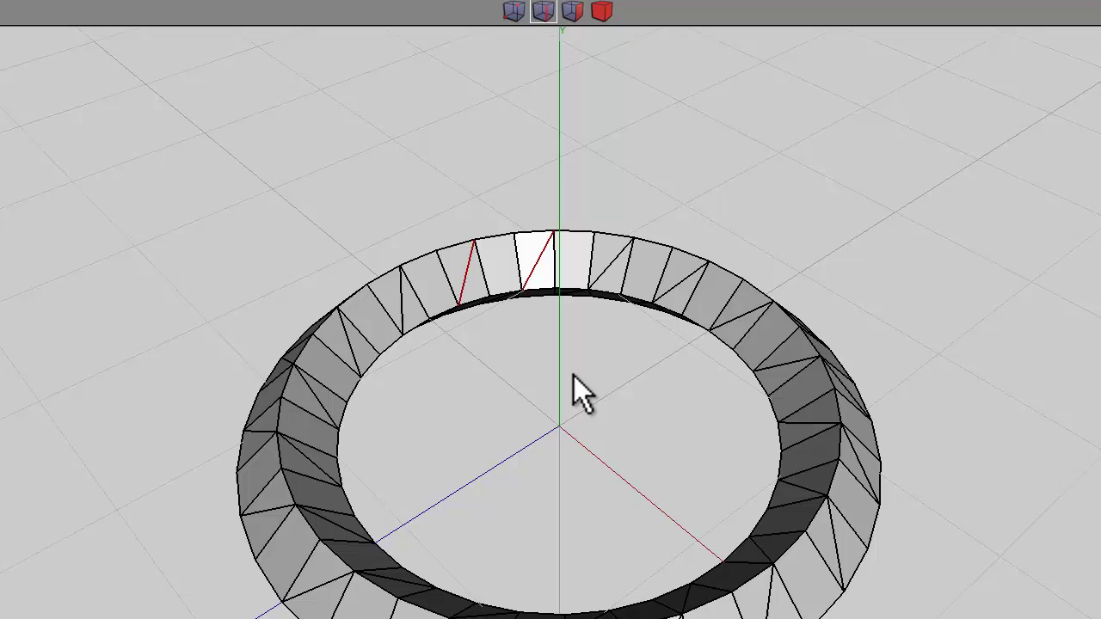
pyautogui.press('l')
pyautogui.click(573, 10)
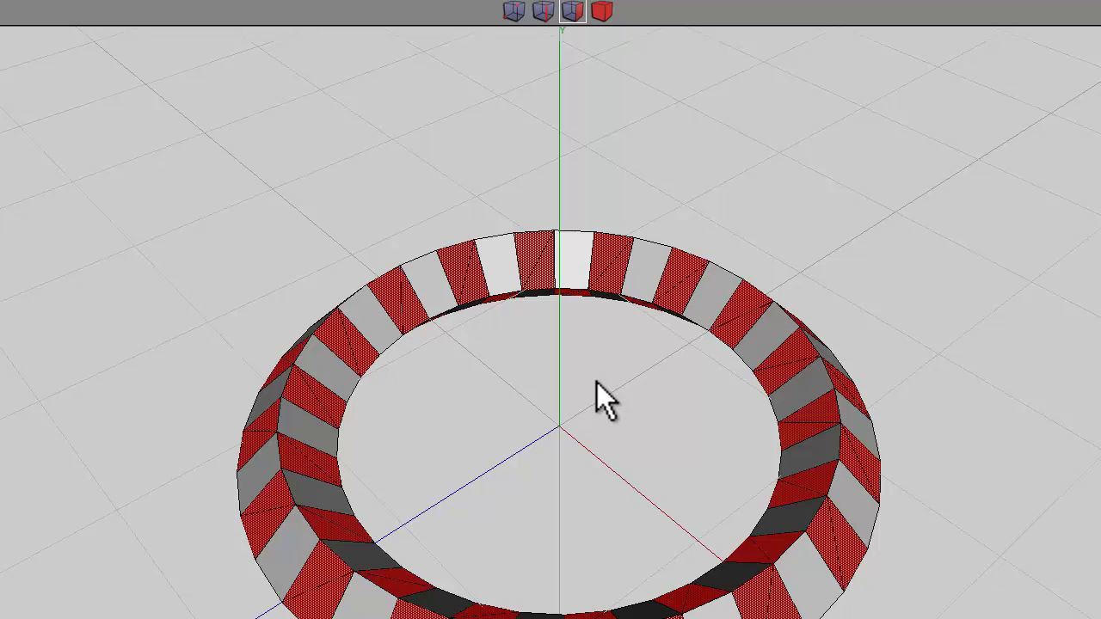
# Remove the diagonals from the selected faces, assign them a material named New Material with a dark grey diffuse, and clear the selection.
pyautogui.rightClick(663, 122)
pyautogui.click(679, 569)
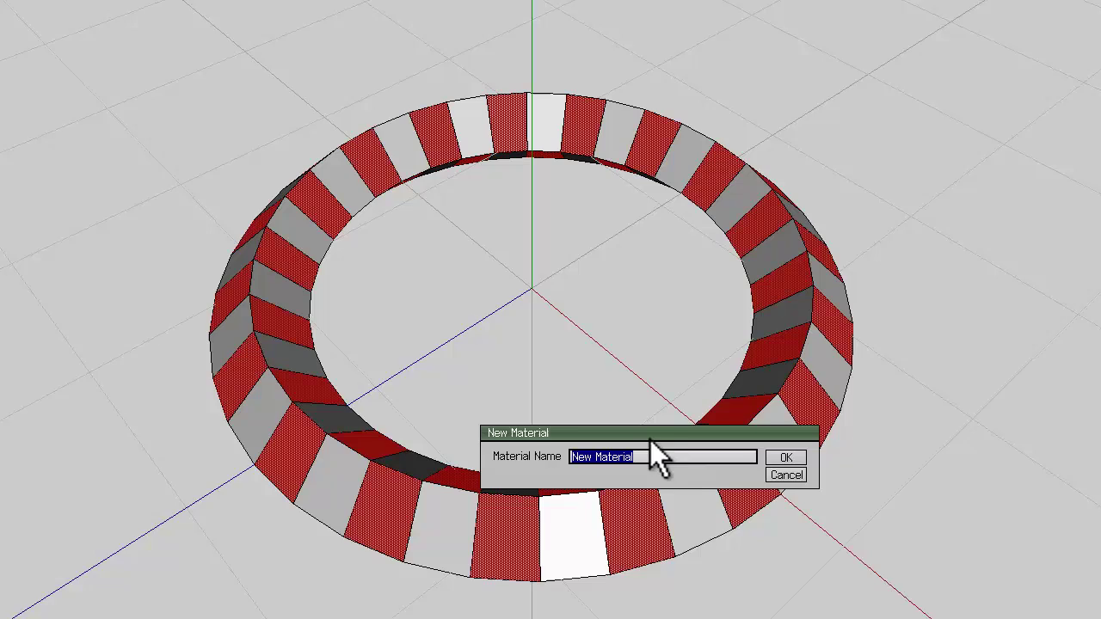
pyautogui.click(785, 457)
pyautogui.moveTo(776, 385); pyautogui.dragTo(739, 386)
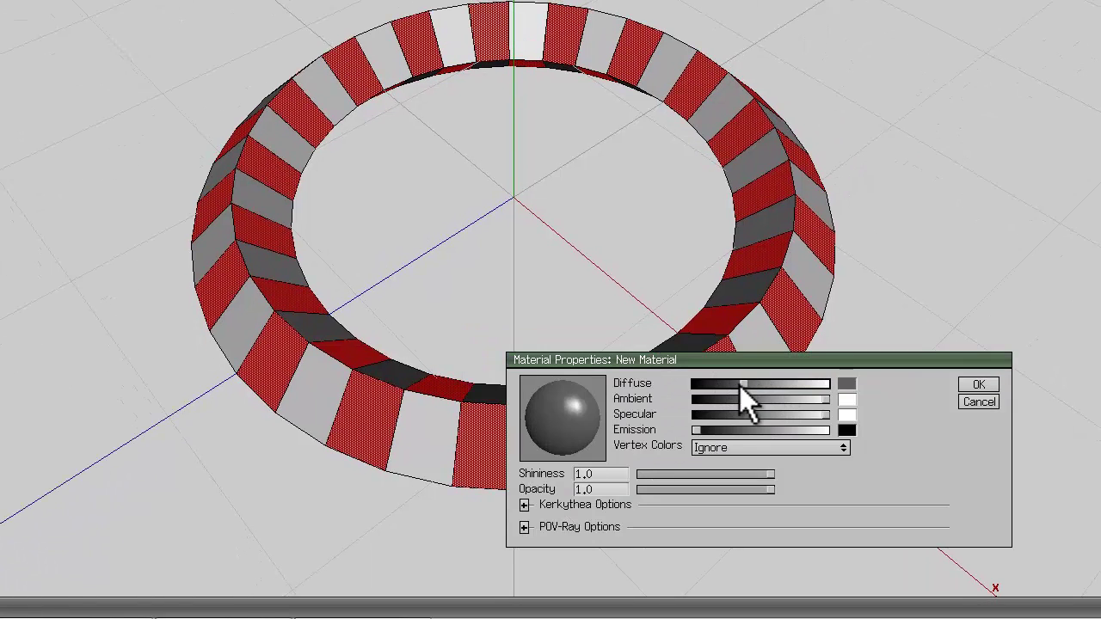
pyautogui.click(973, 386)
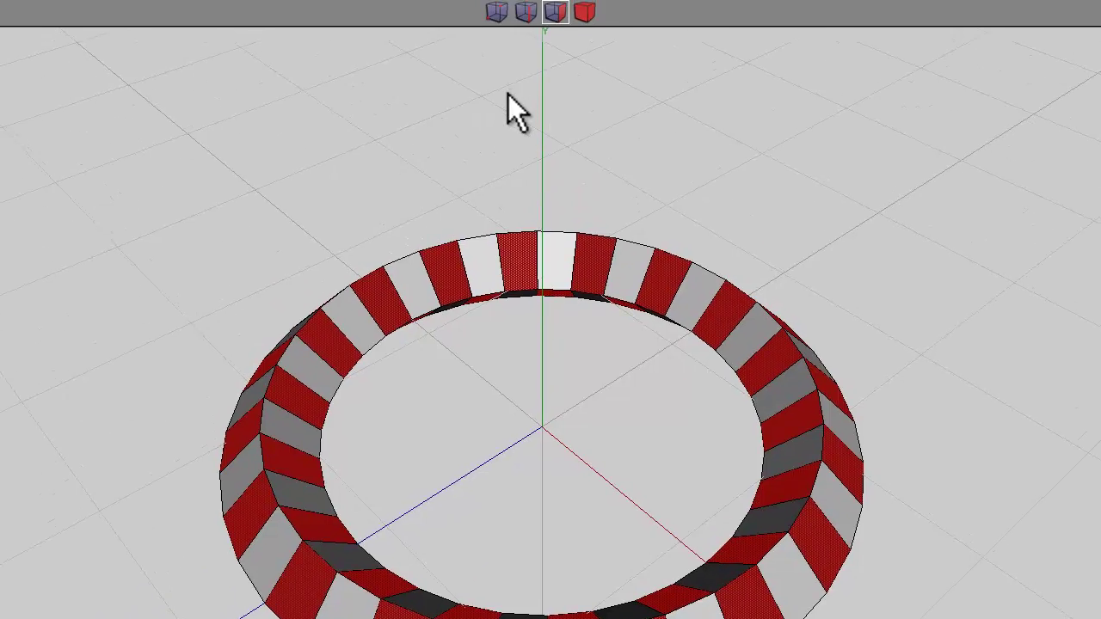
pyautogui.press('space')
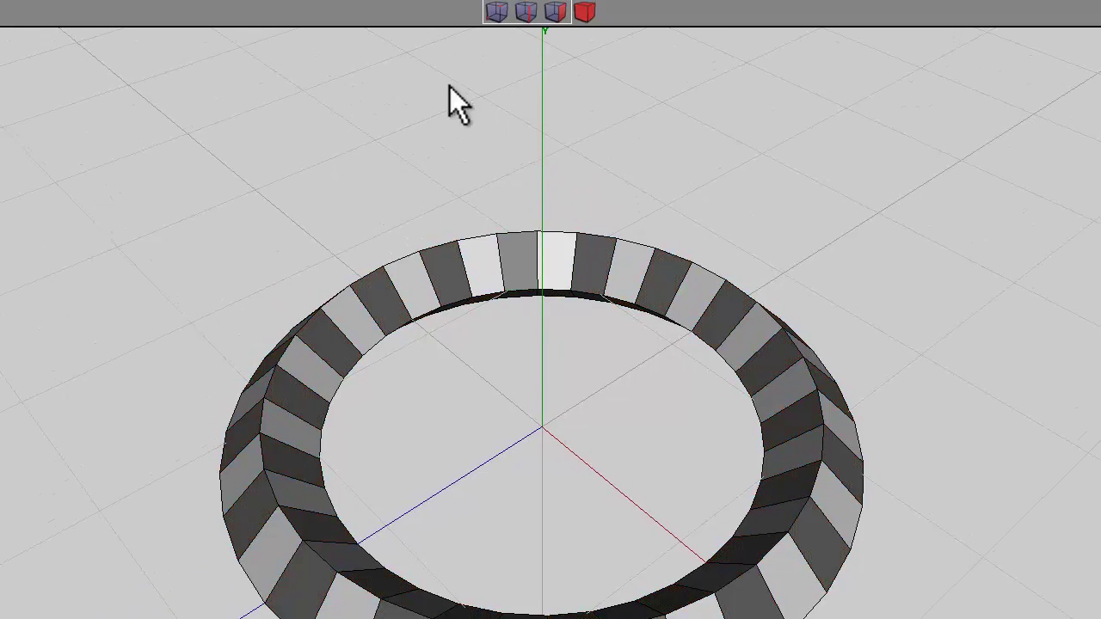
# Select the cross edges separating the light and dark faces and loop-cut the torus into separate objects along them.
pyautogui.moveTo(450, 87); pyautogui.dragTo(542, 406, button='middle')
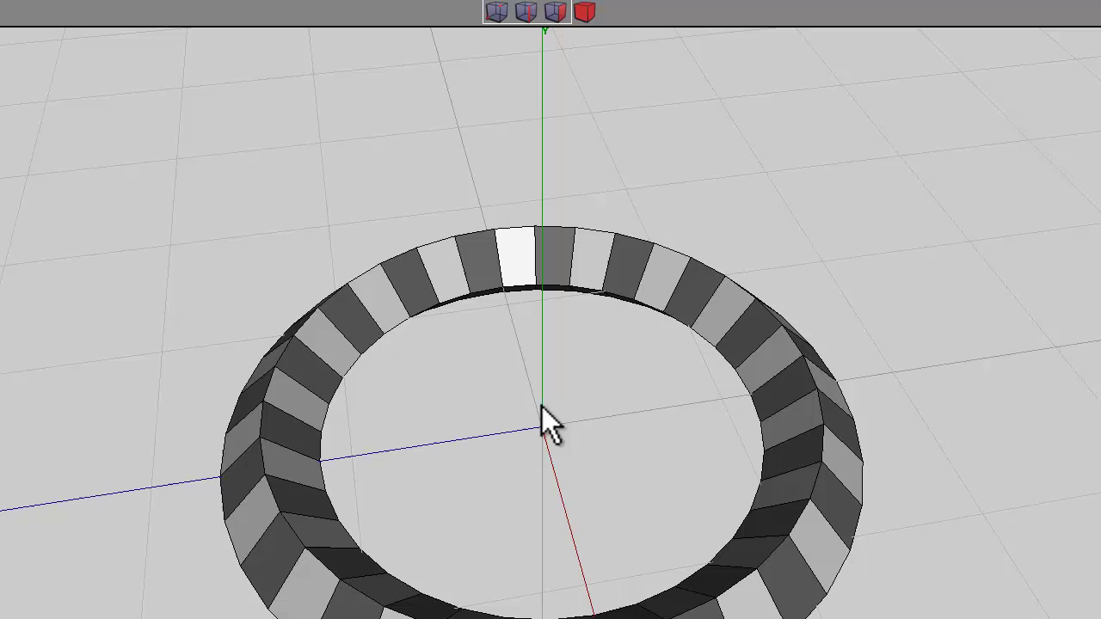
pyautogui.click(526, 12)
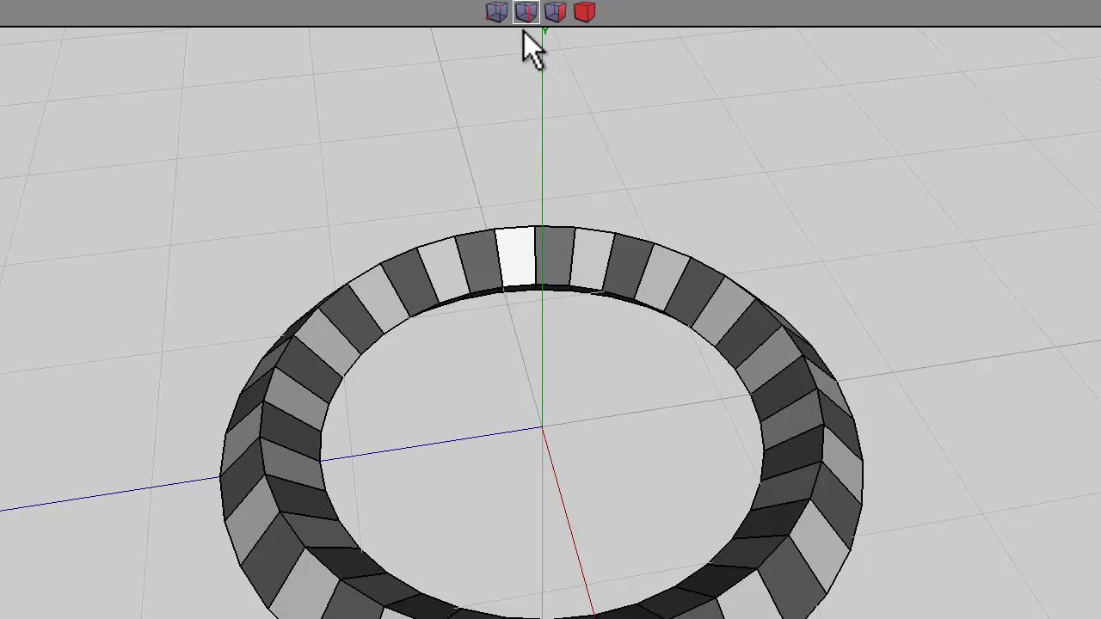
pyautogui.click(508, 259)
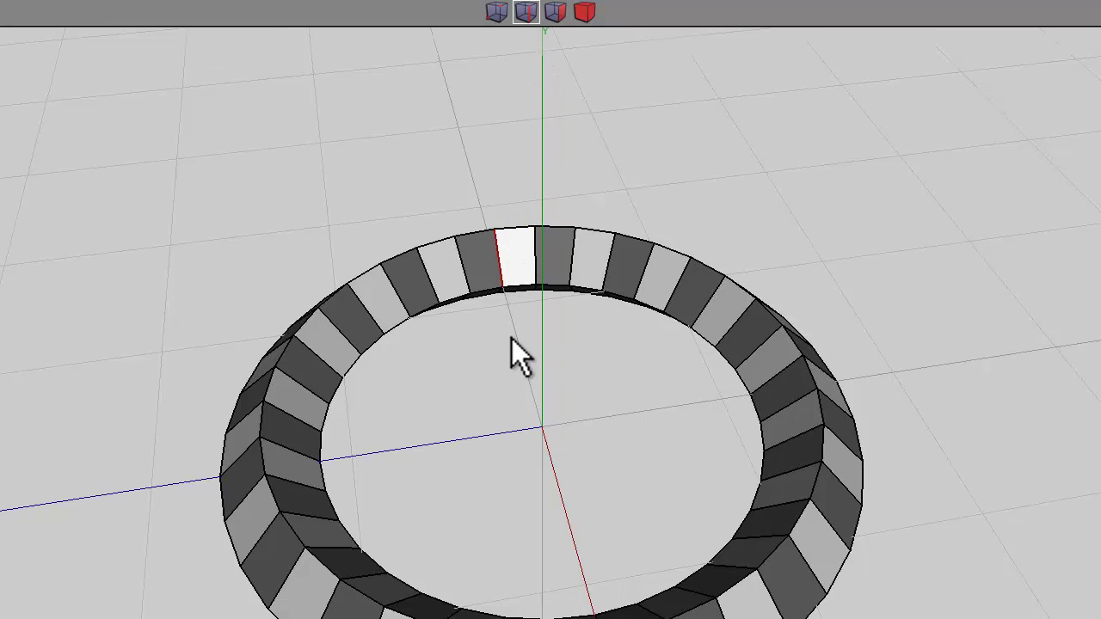
pyautogui.hotkey('alt', 'l')
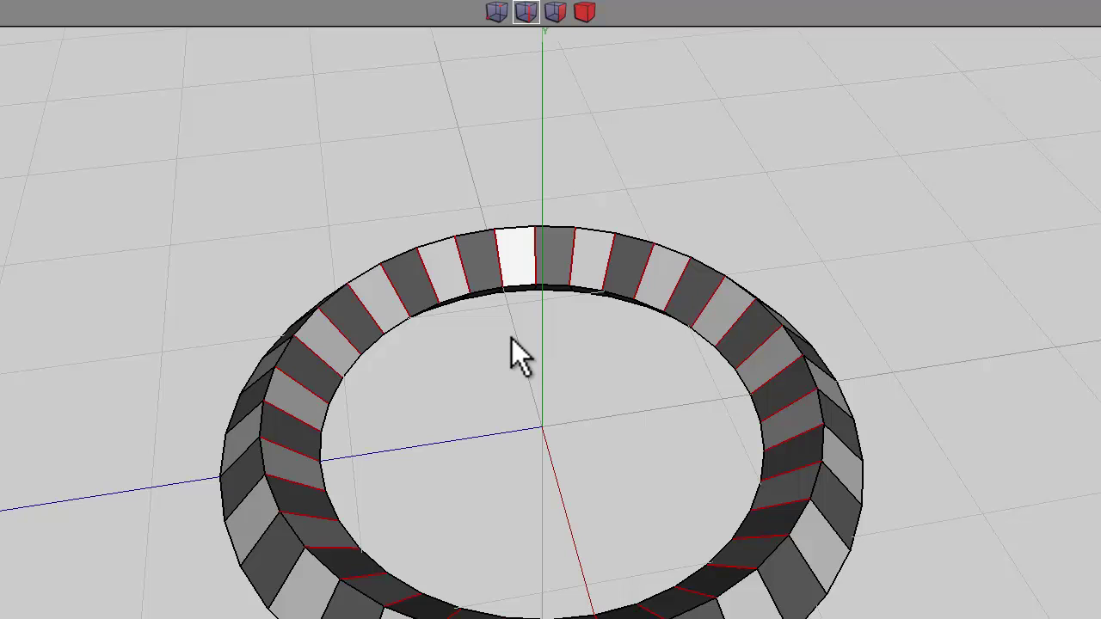
pyautogui.rightClick(574, 170)
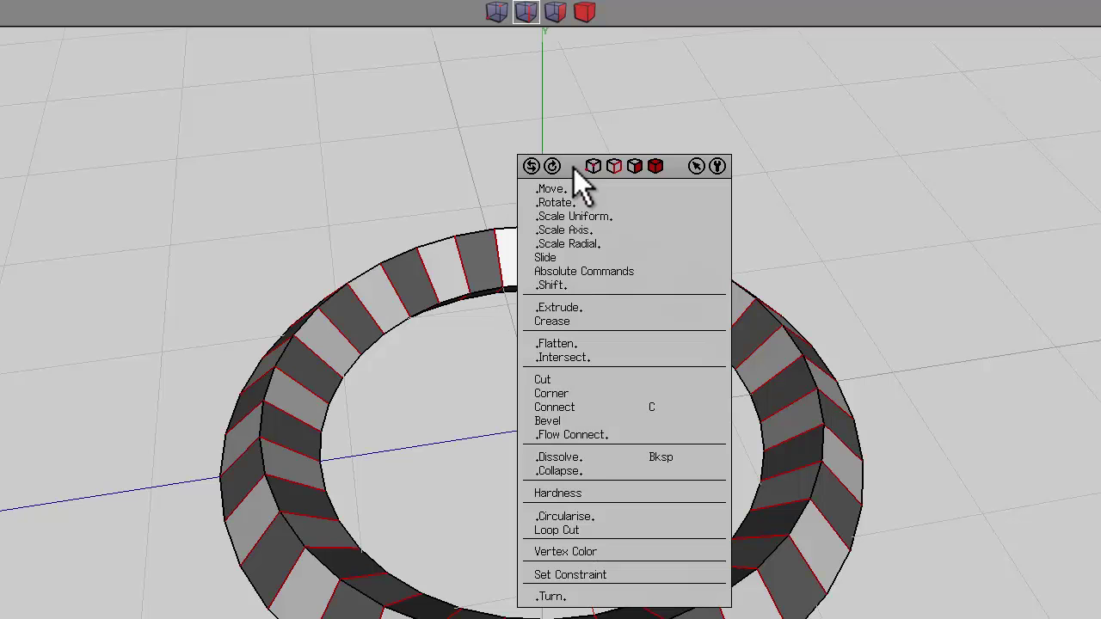
pyautogui.click(582, 531)
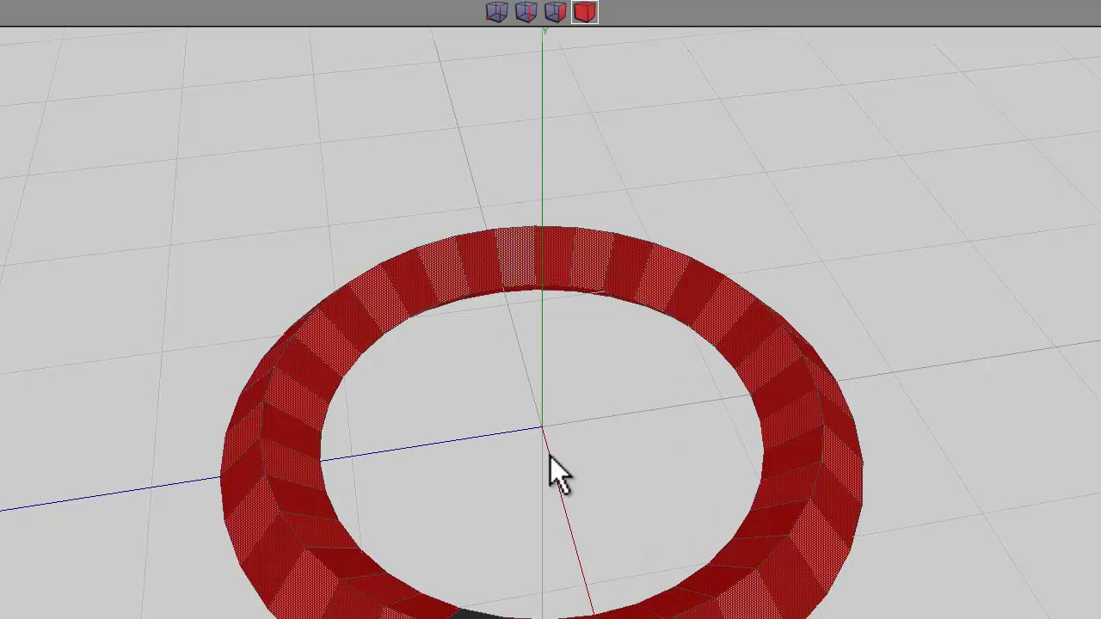
pyautogui.click(547, 383)
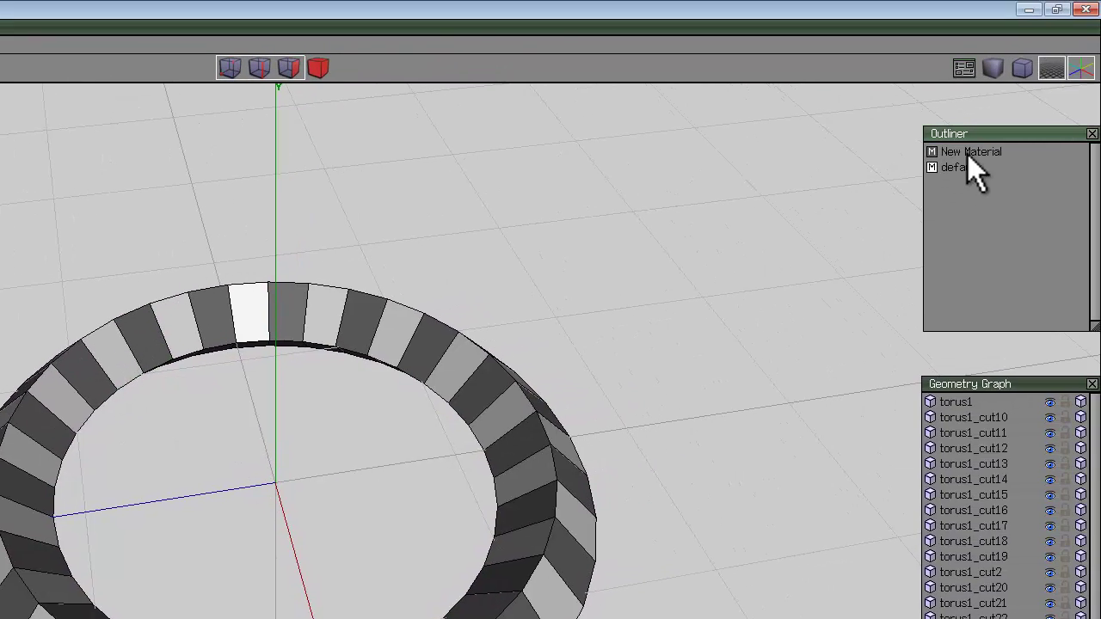
# Select every face that uses New Material and intrude those faces to hollow out the pieces.
pyautogui.click(979, 155)
pyautogui.rightClick(984, 170)
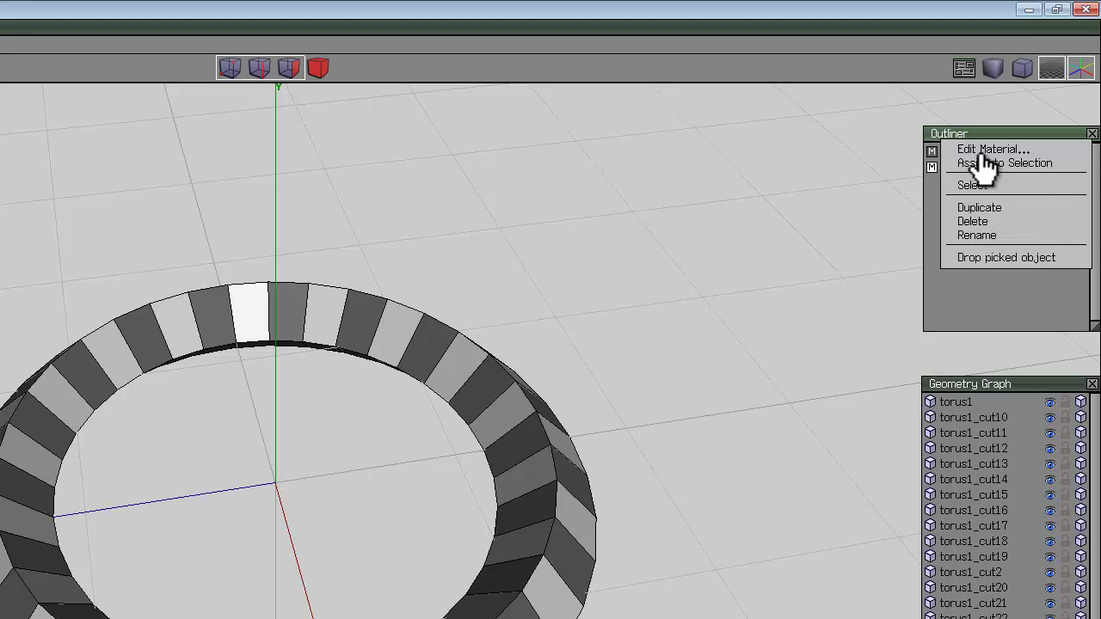
pyautogui.click(981, 183)
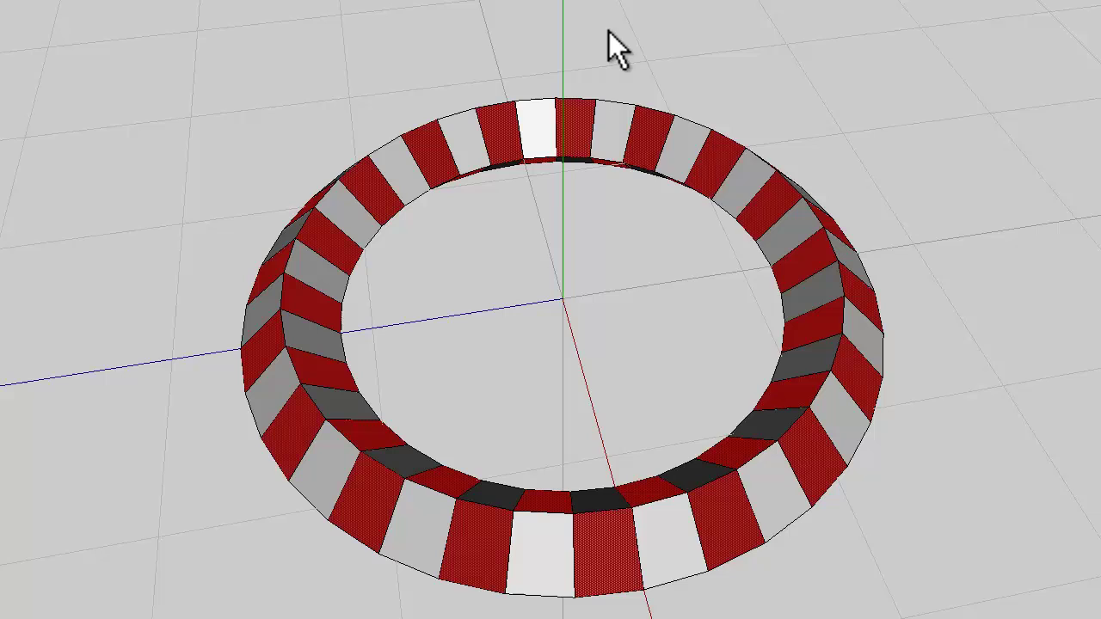
pyautogui.rightClick(609, 34)
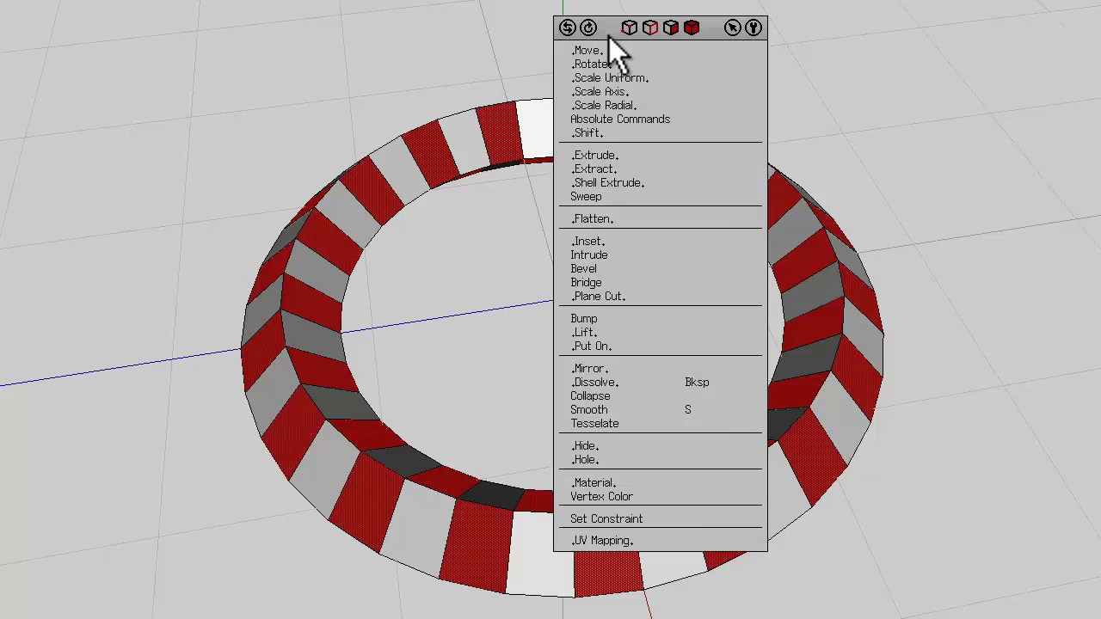
pyautogui.click(605, 255)
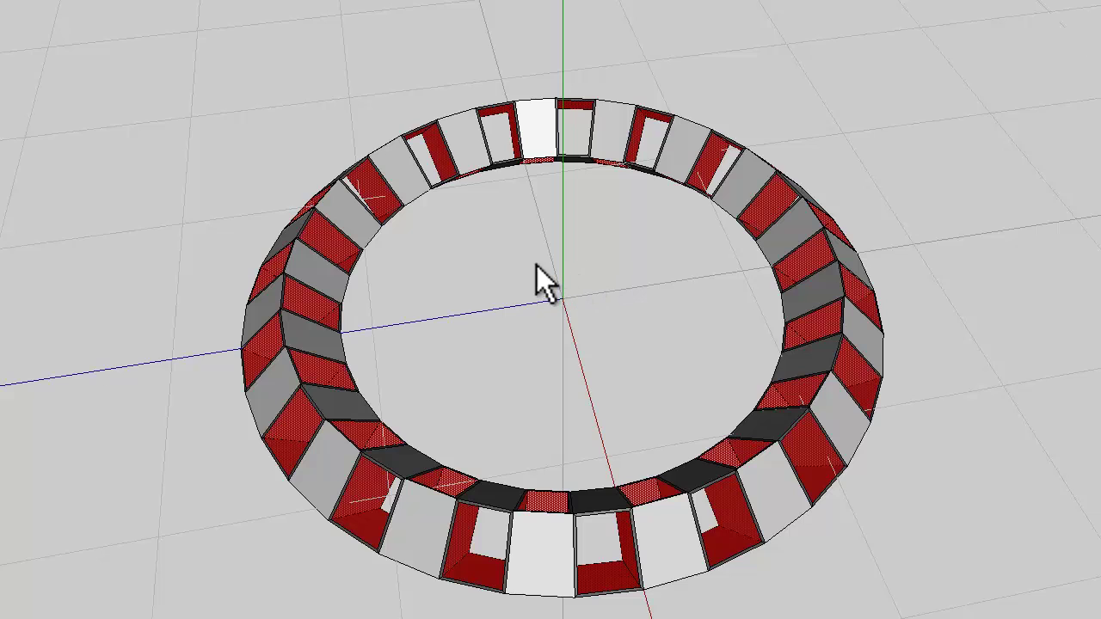
# Weld all the hollowed torus pieces as whole objects and clear the selection.
pyautogui.click(618, 14)
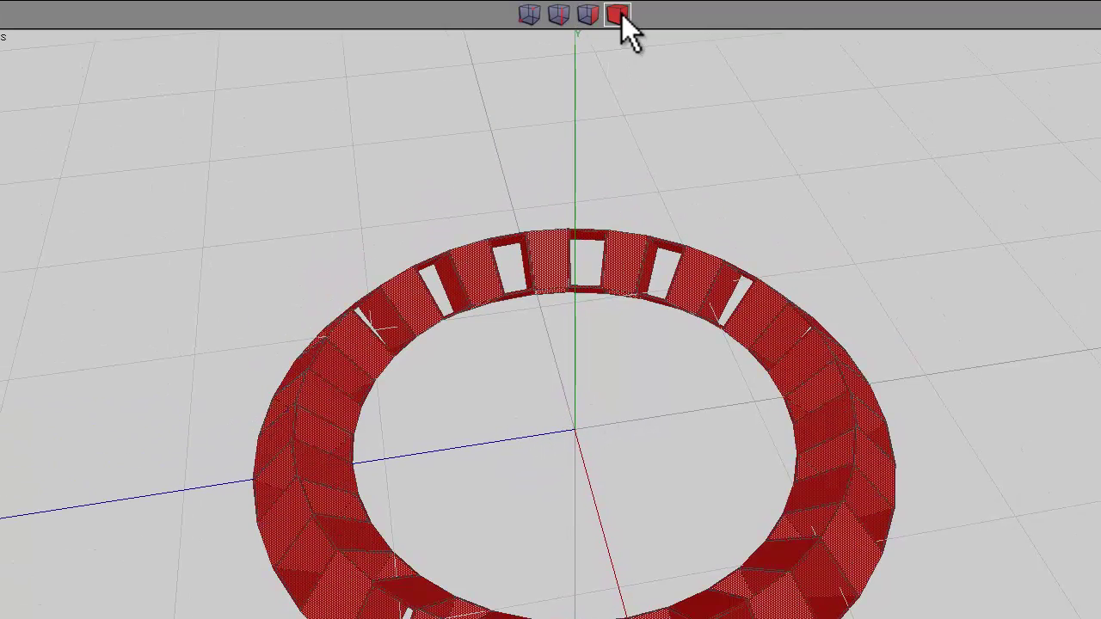
pyautogui.rightClick(576, 126)
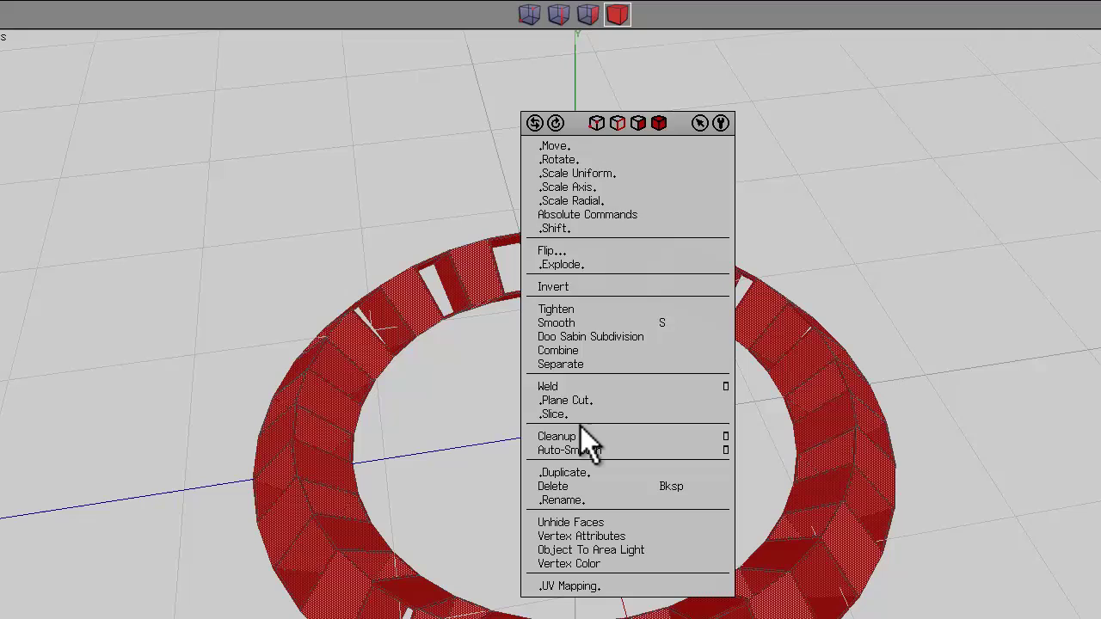
pyautogui.click(560, 389)
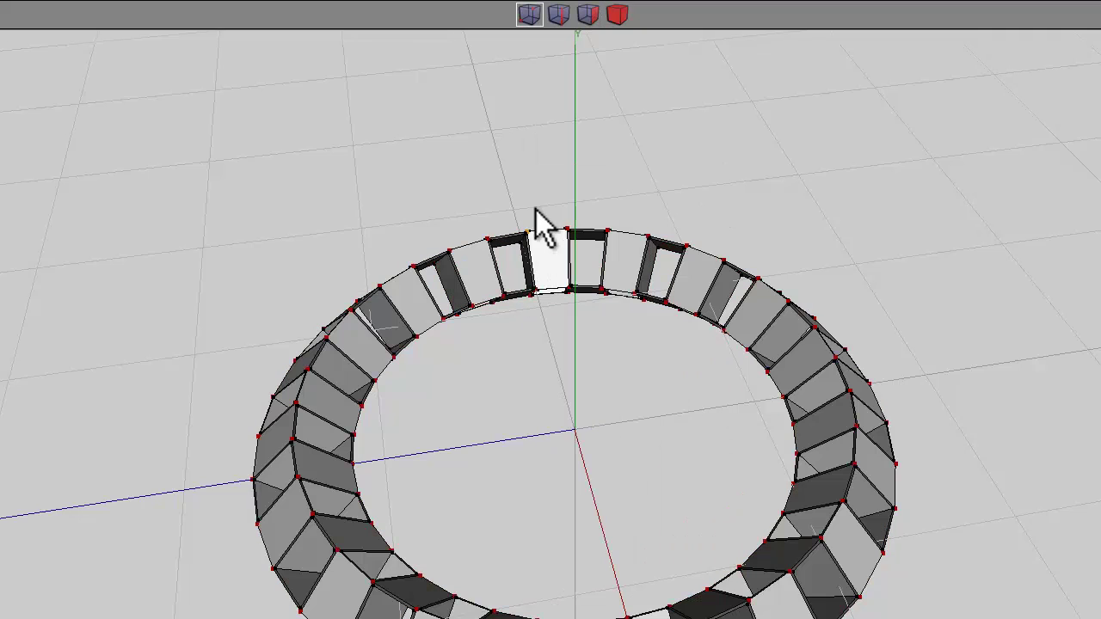
pyautogui.moveTo(574, 409); pyautogui.dragTo(574, 410, button='middle')
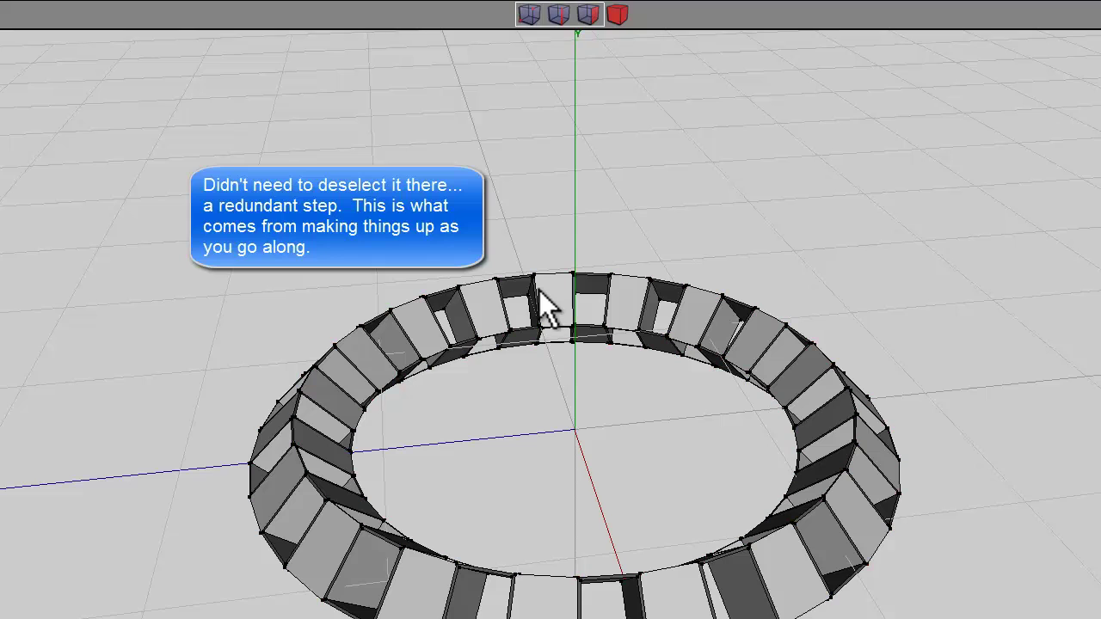
# Select the whole welded torus as an object, smooth it once, and clear the selection.
pyautogui.click(621, 14)
pyautogui.click(623, 14)
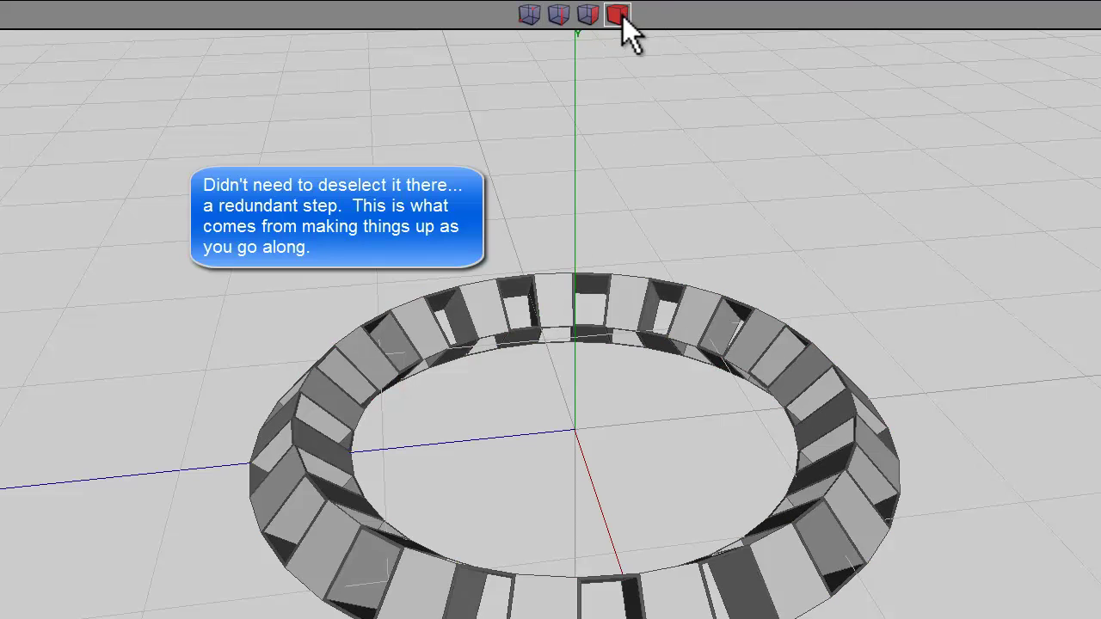
pyautogui.click(633, 284)
pyautogui.click(633, 284)
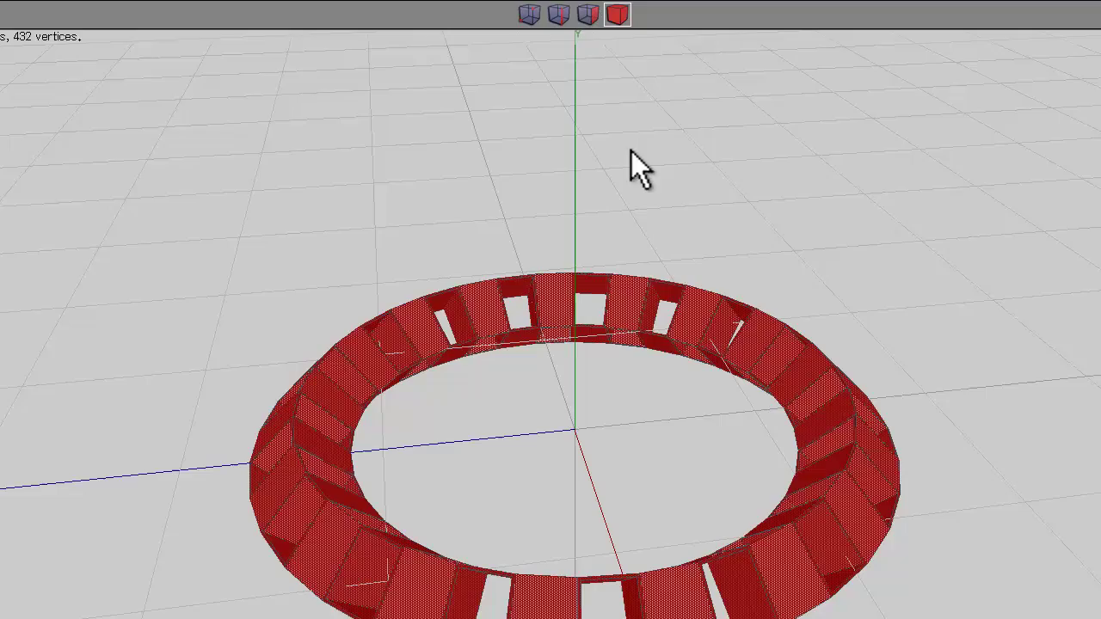
pyautogui.press('s')
pyautogui.middleClick(610, 168)
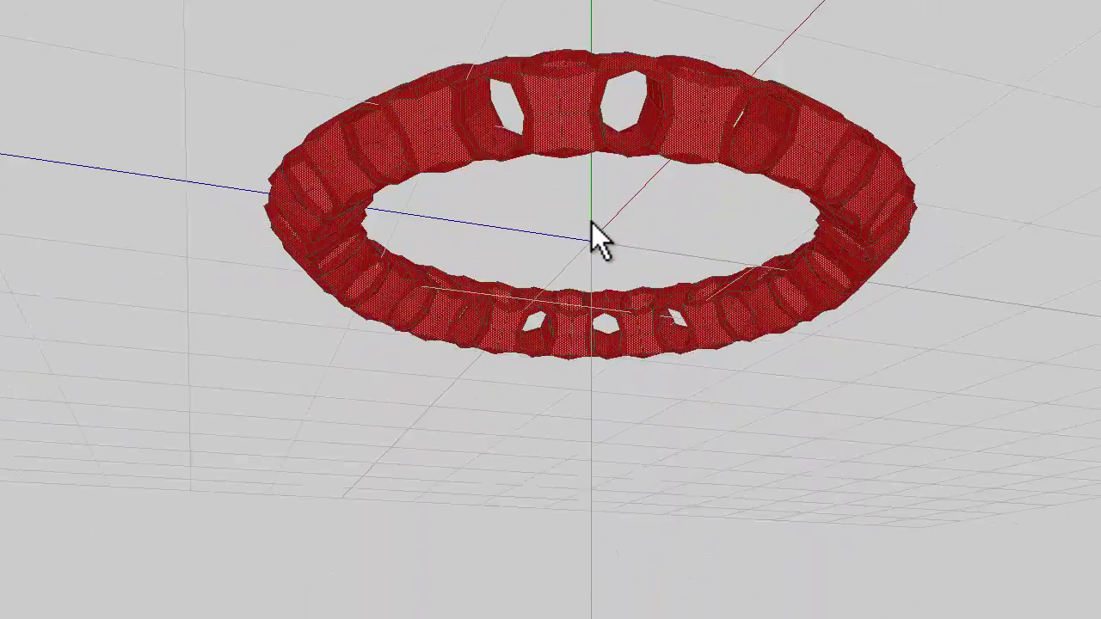
pyautogui.click(592, 219)
pyautogui.press('space')
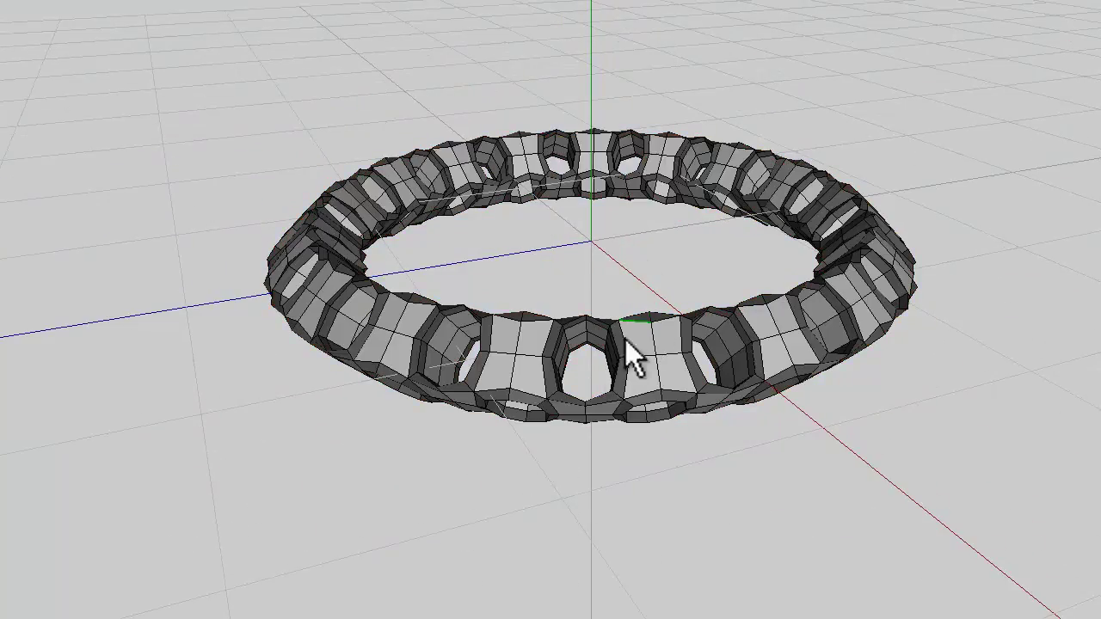
pyautogui.middleClick(599, 227)
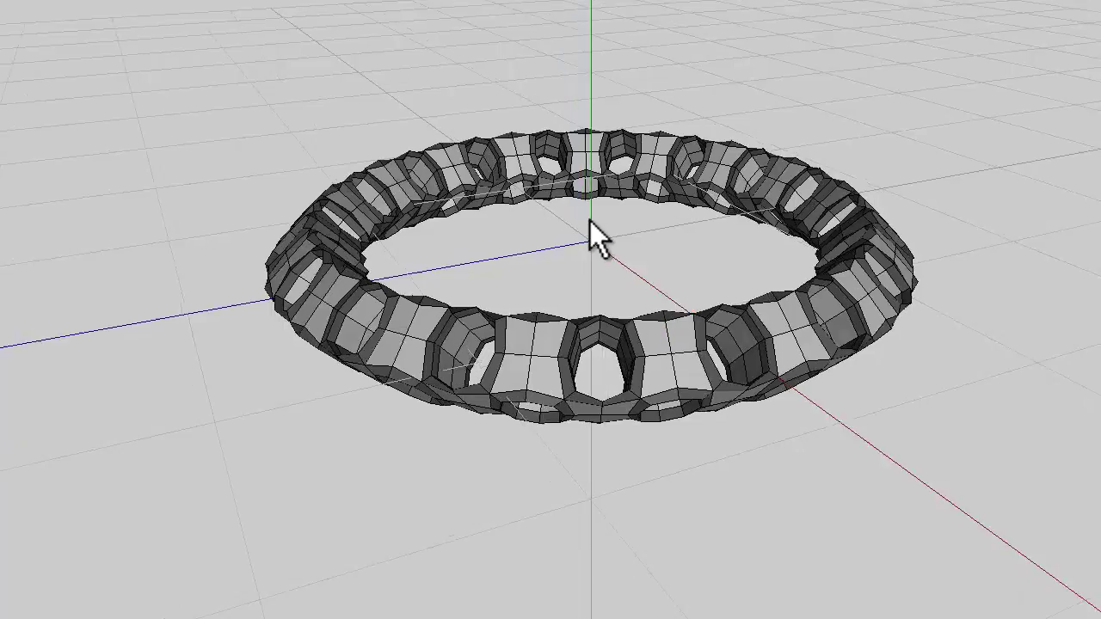
pyautogui.click(592, 223)
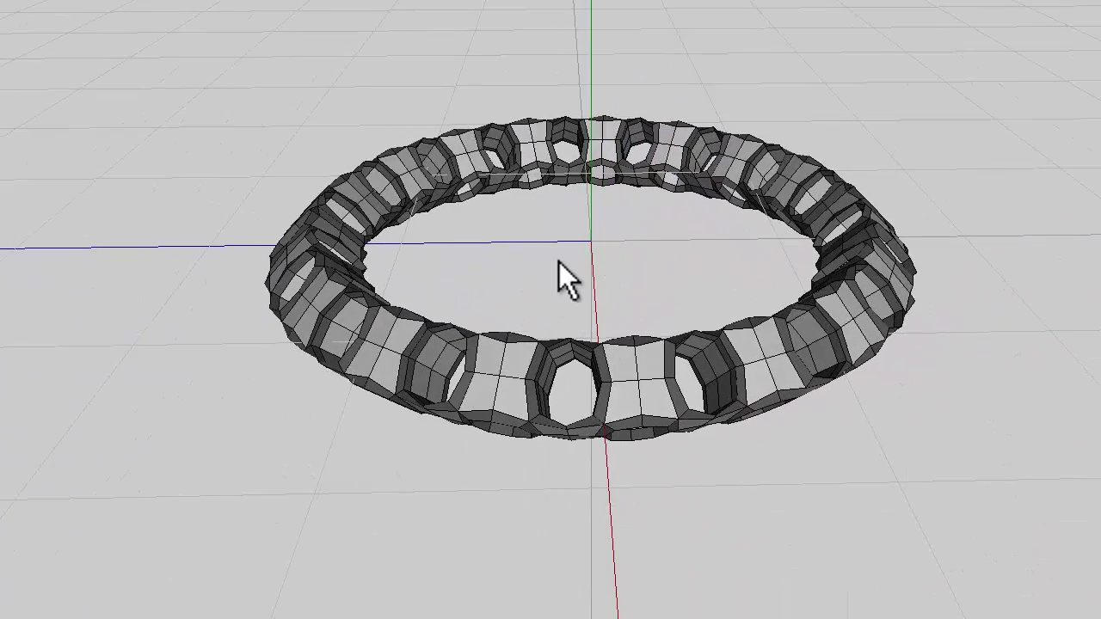
# Select all the matching middle edge loops around the torus openings, bevel them into narrow bands, and clear the selection.
pyautogui.click(511, 381)
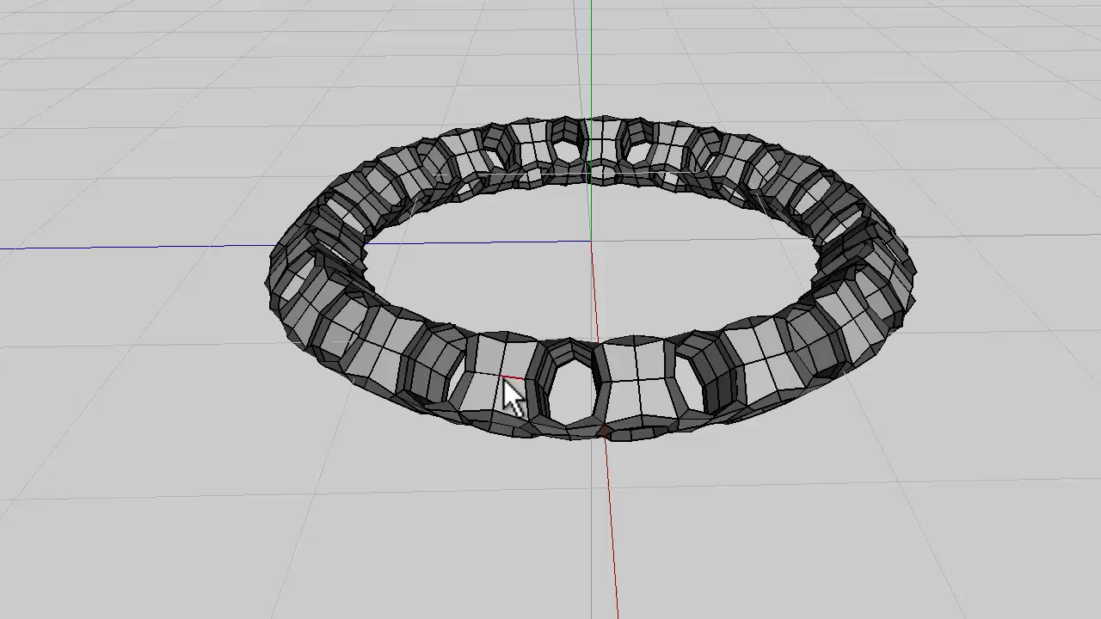
pyautogui.moveTo(517, 255); pyautogui.dragTo(513, 430, button='middle')
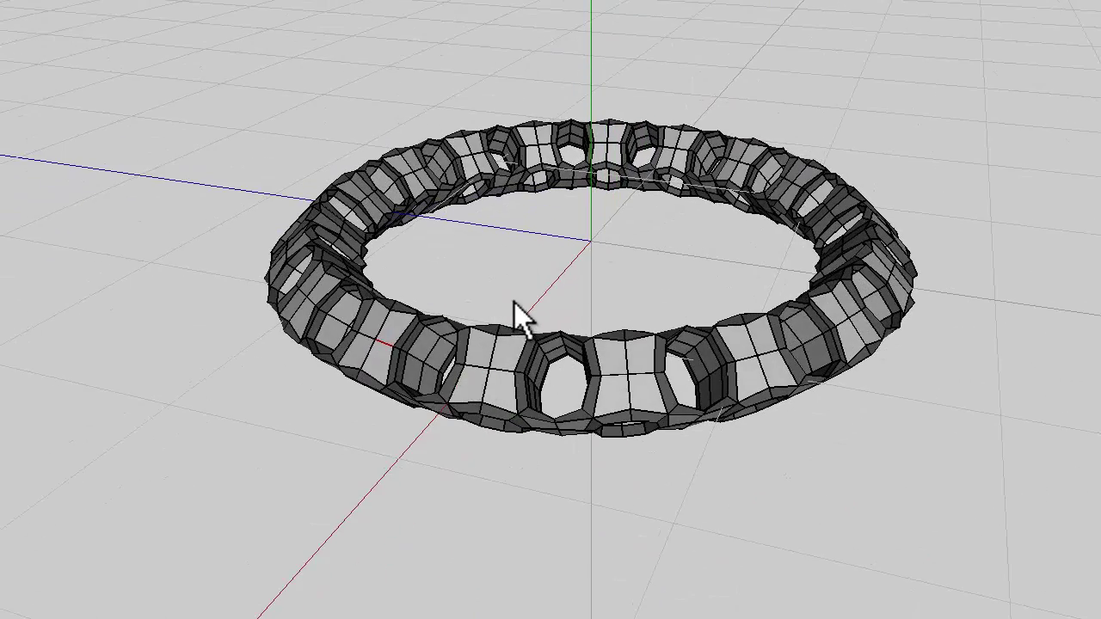
pyautogui.moveTo(515, 303); pyautogui.dragTo(489, 257, button='middle')
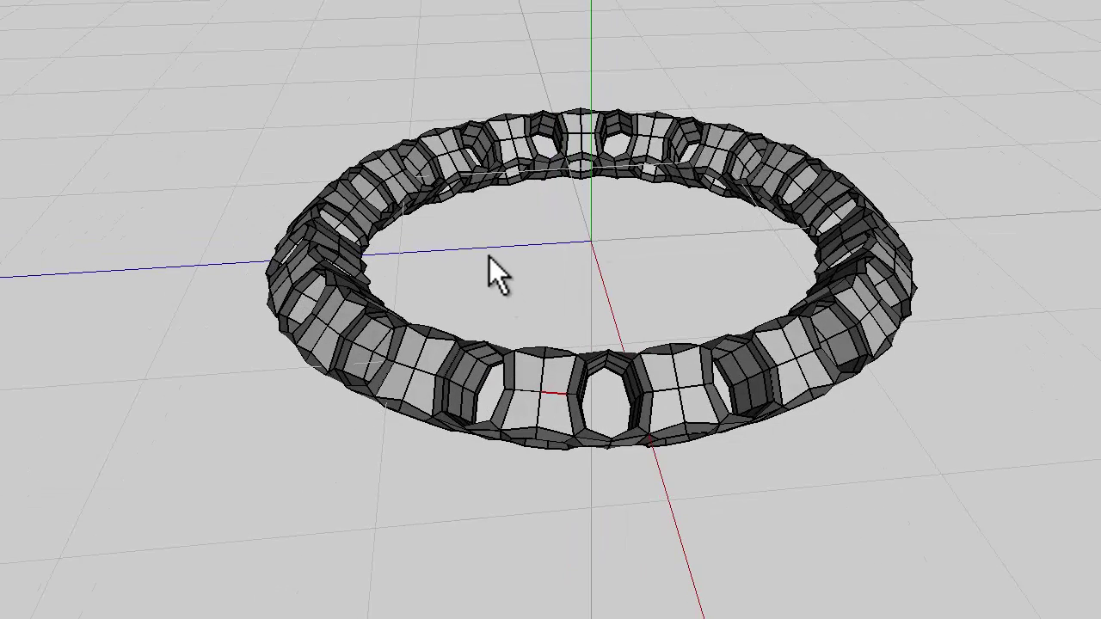
pyautogui.press('i')
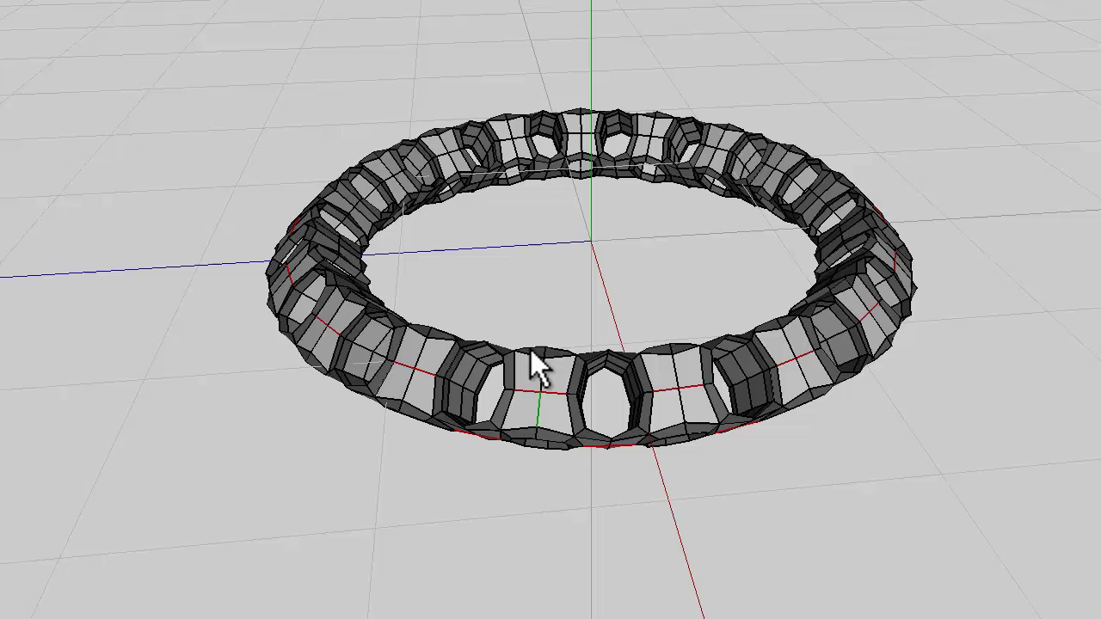
pyautogui.press('l')
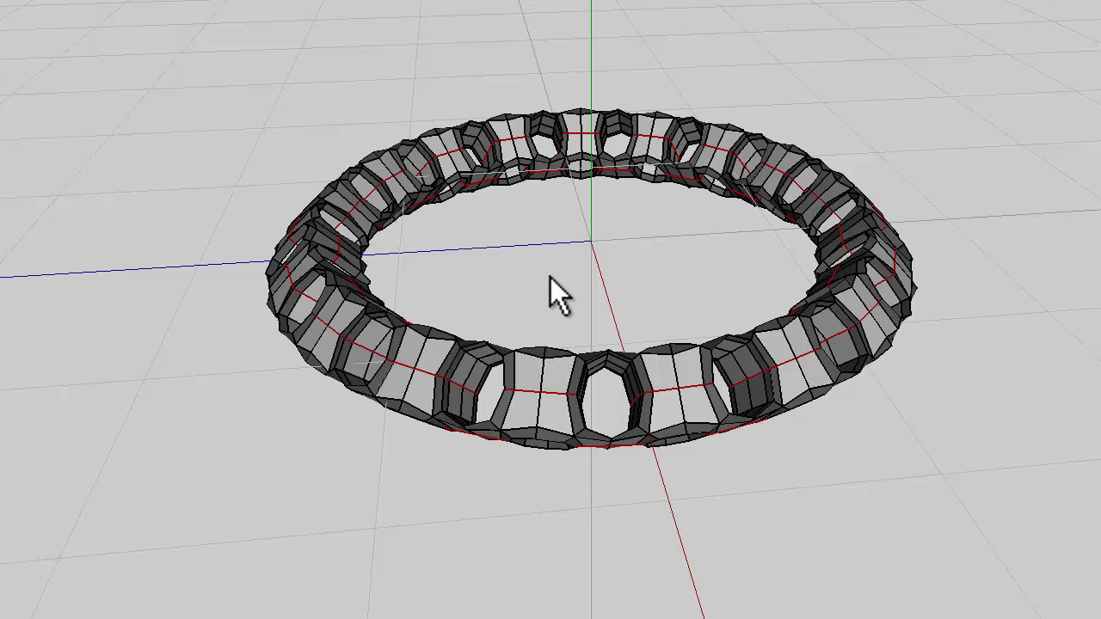
pyautogui.rightClick(596, 251)
pyautogui.click(602, 453)
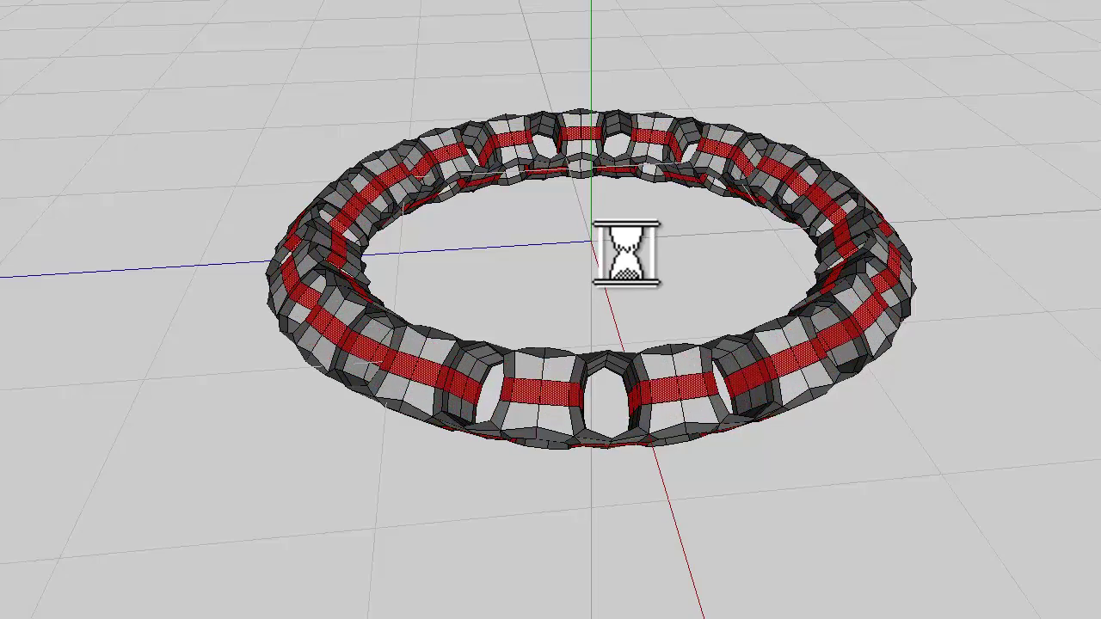
pyautogui.click(593, 222)
pyautogui.middleClick(592, 445)
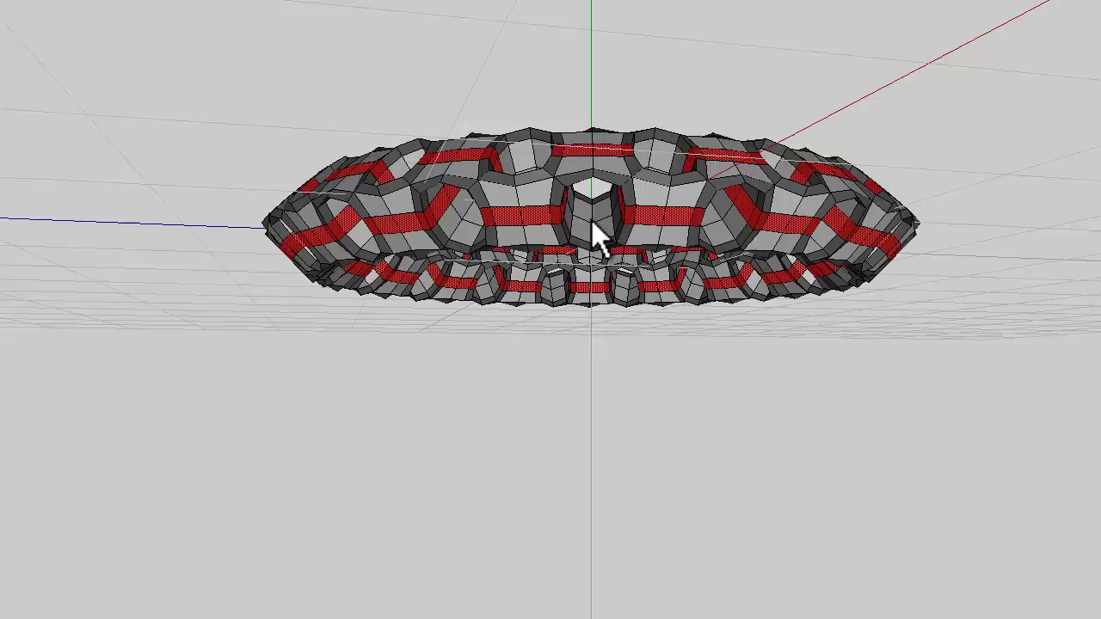
pyautogui.moveTo(586, 257); pyautogui.dragTo(553, 418, button='middle')
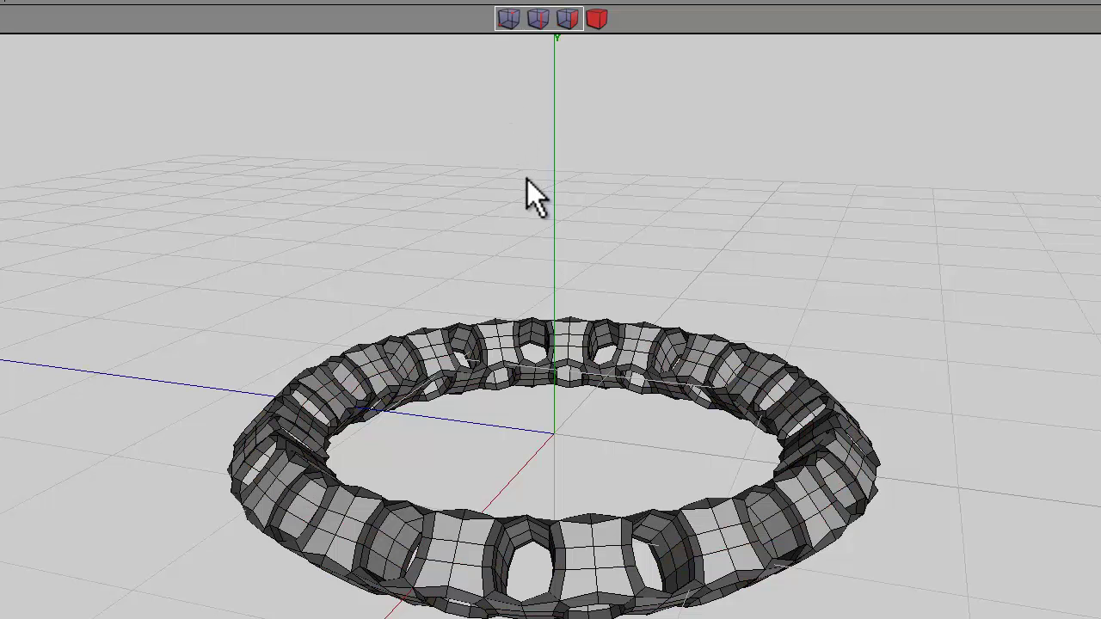
# Select the pairs of edge loops bordering the bevelled bands all around the torus and circularise them.
pyautogui.click(538, 18)
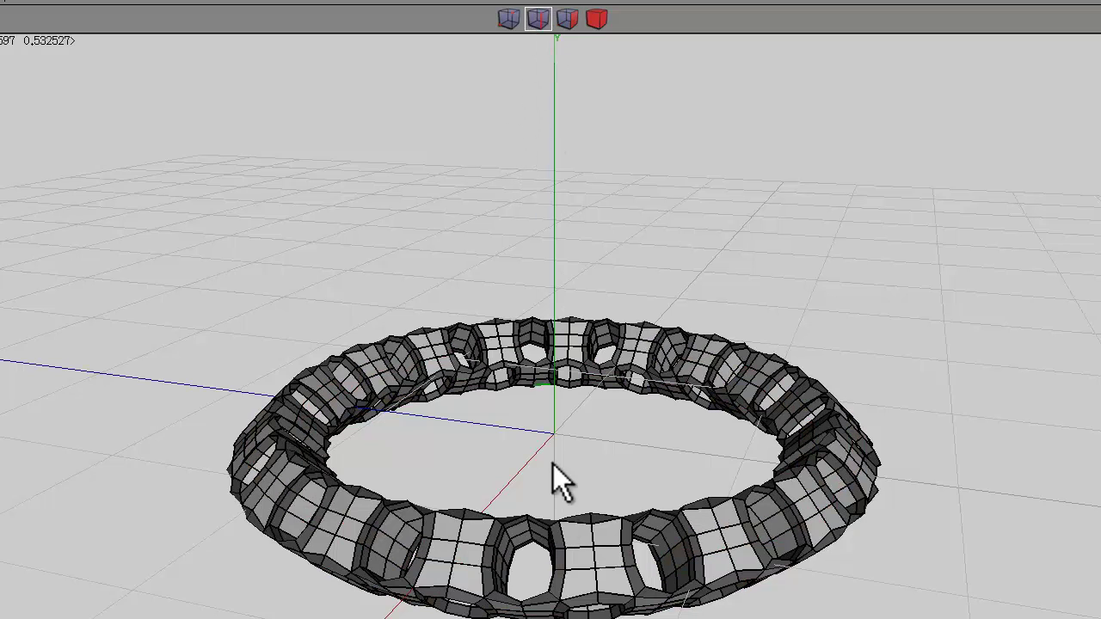
pyautogui.click(578, 566)
pyautogui.moveTo(546, 432); pyautogui.dragTo(555, 414, button='middle')
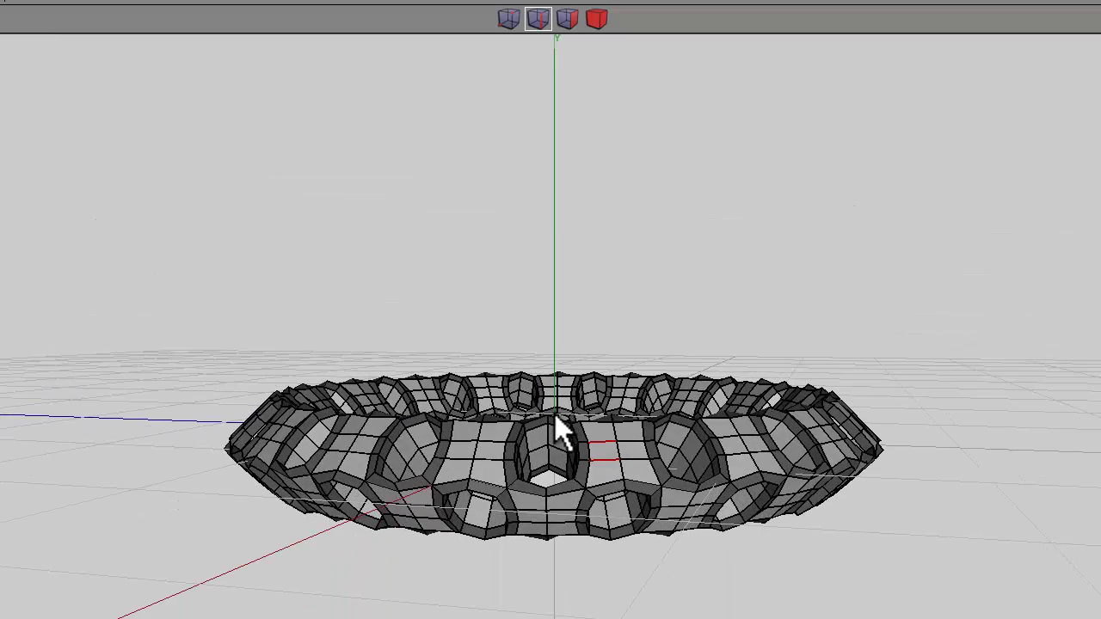
pyautogui.moveTo(563, 374); pyautogui.dragTo(560, 430, button='middle')
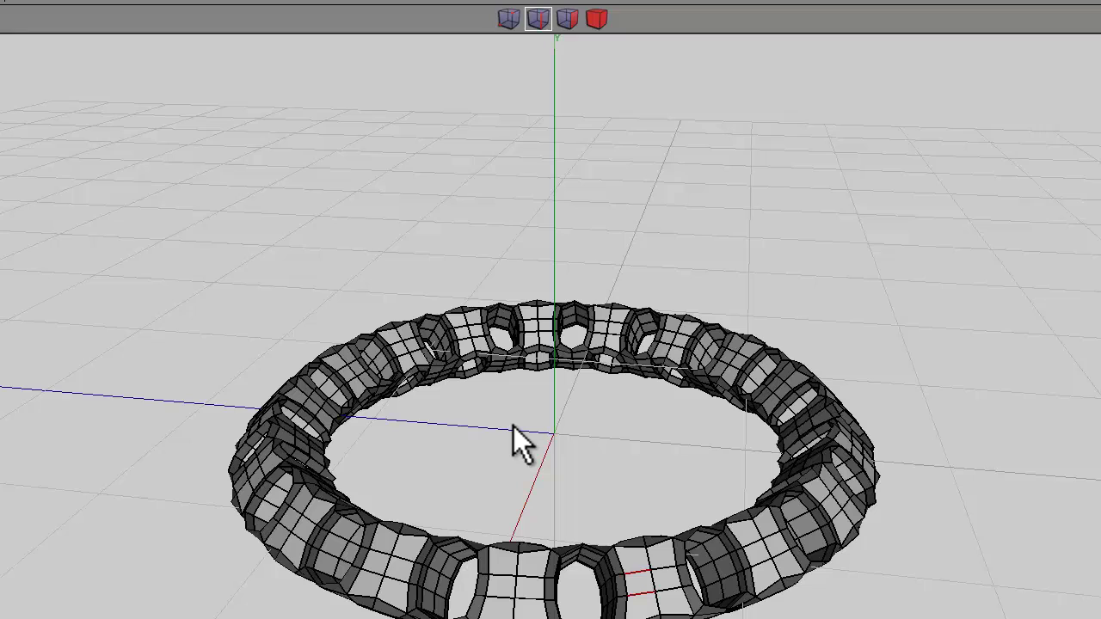
pyautogui.press('l')
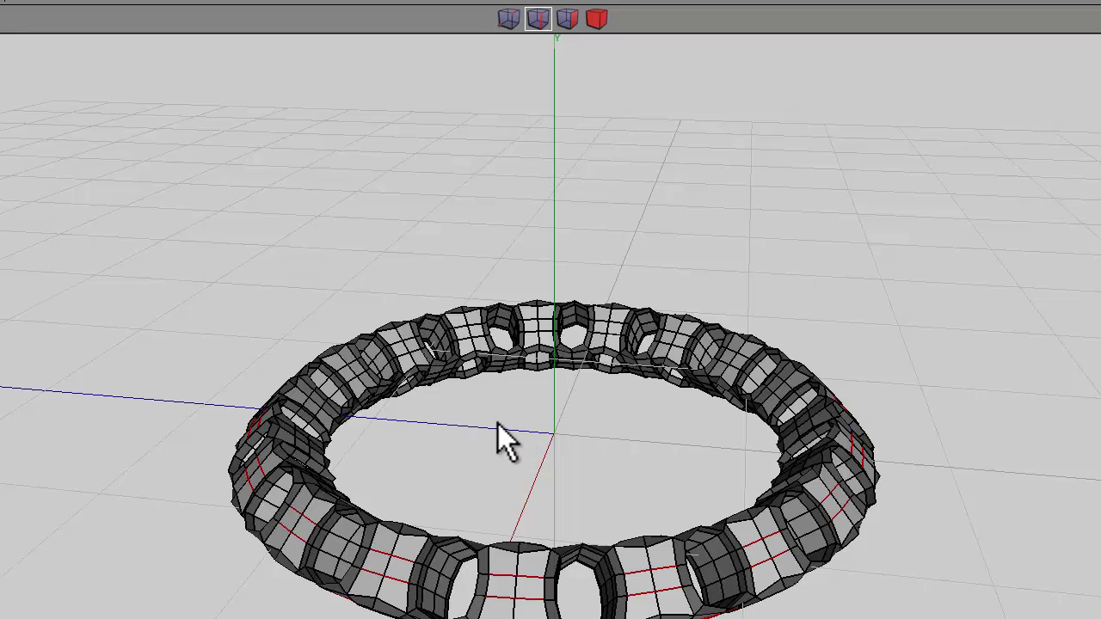
pyautogui.press('l')
pyautogui.rightClick(552, 223)
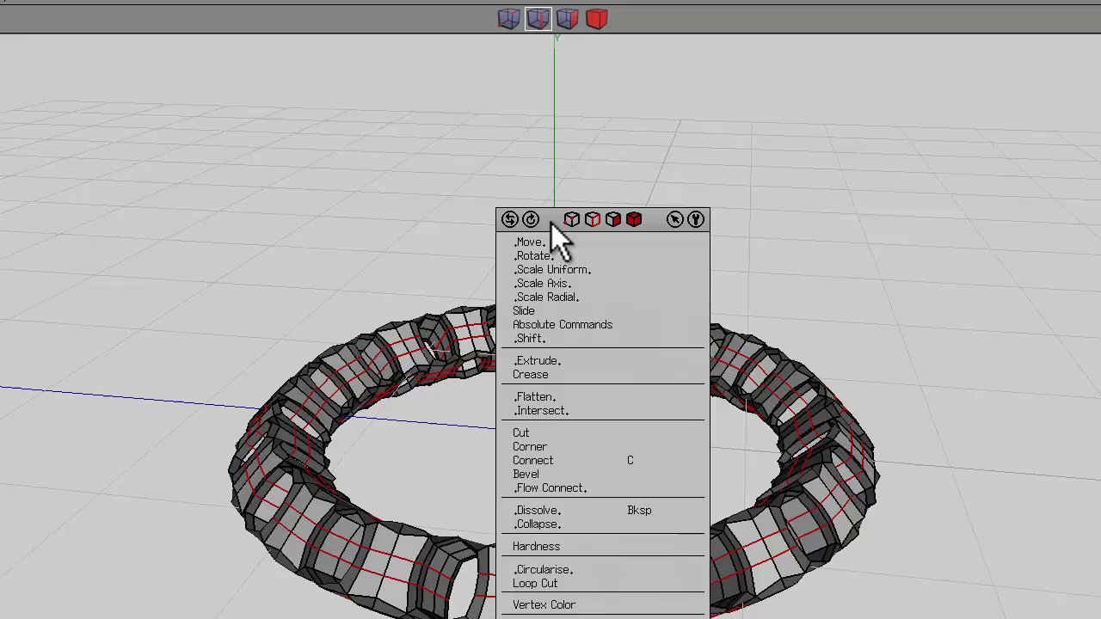
pyautogui.click(543, 570)
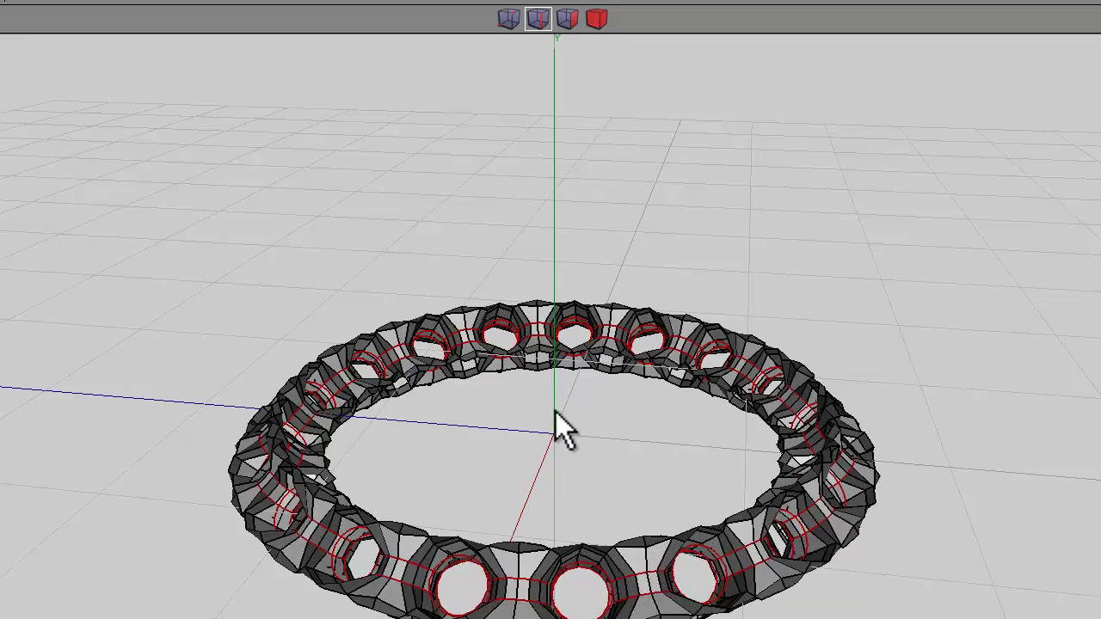
pyautogui.scroll(3, 555, 412)
pyautogui.scroll(2, 554, 414)
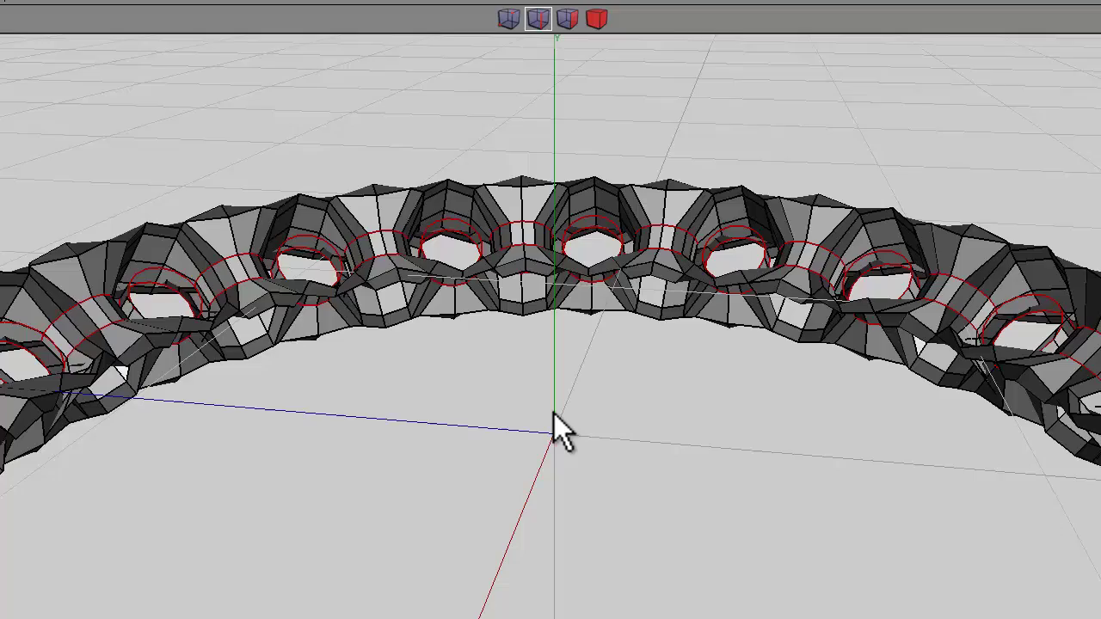
pyautogui.scroll(-5, 554, 414)
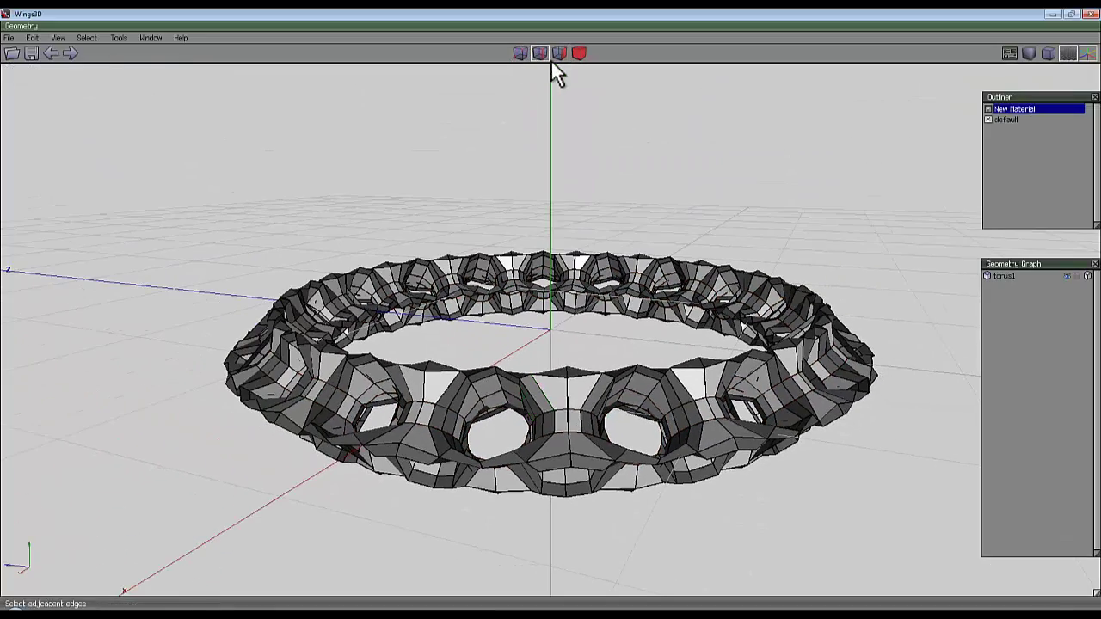
# Select the rings of short cross edges on all the circular bands and convert the selection to the band faces.
pyautogui.click(579, 419)
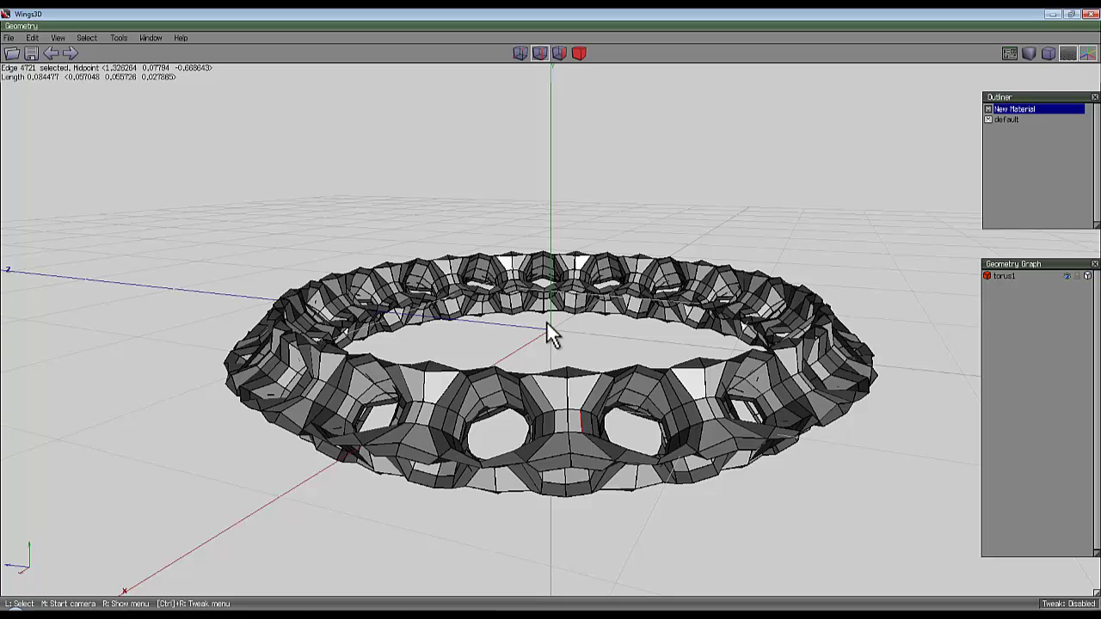
pyautogui.press('g')
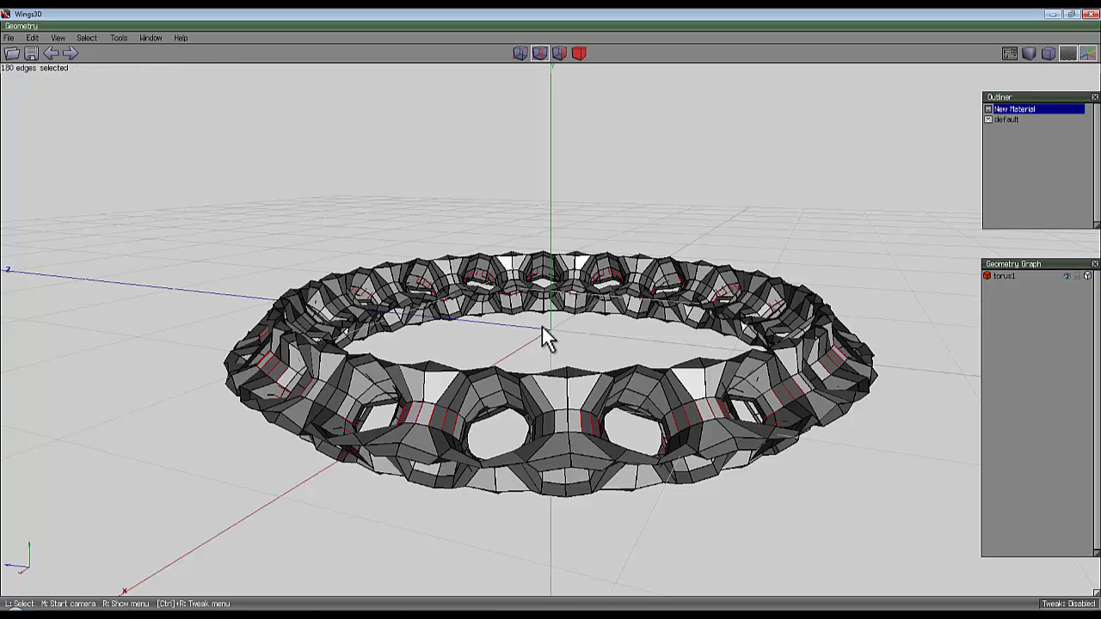
pyautogui.middleClick(543, 330)
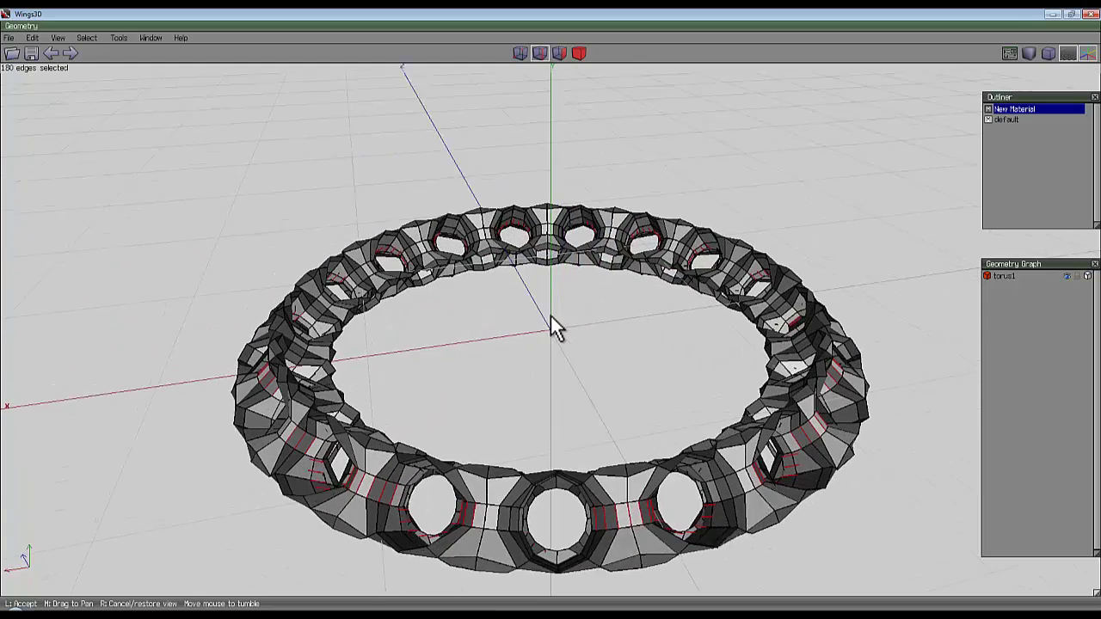
pyautogui.click(553, 355)
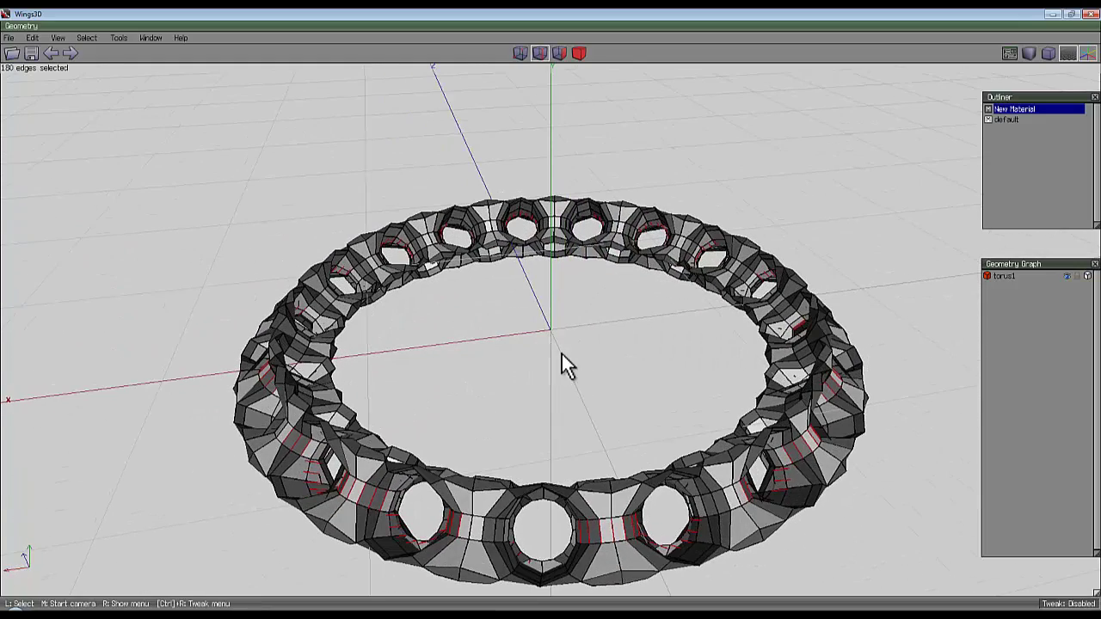
pyautogui.click(560, 53)
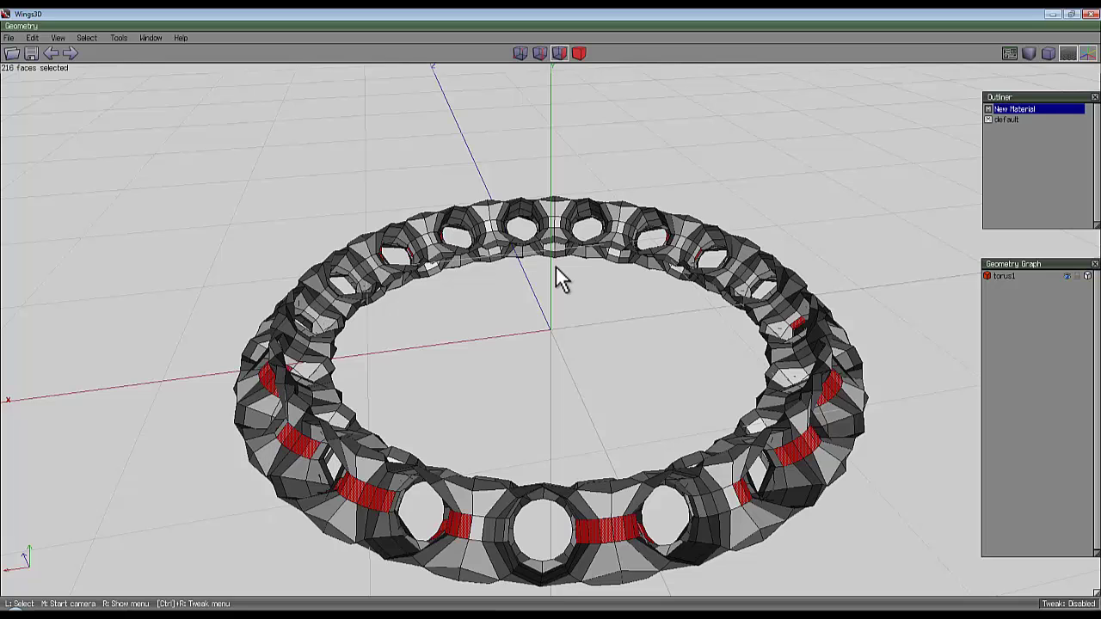
pyautogui.hotkey('ctrl', 'z')
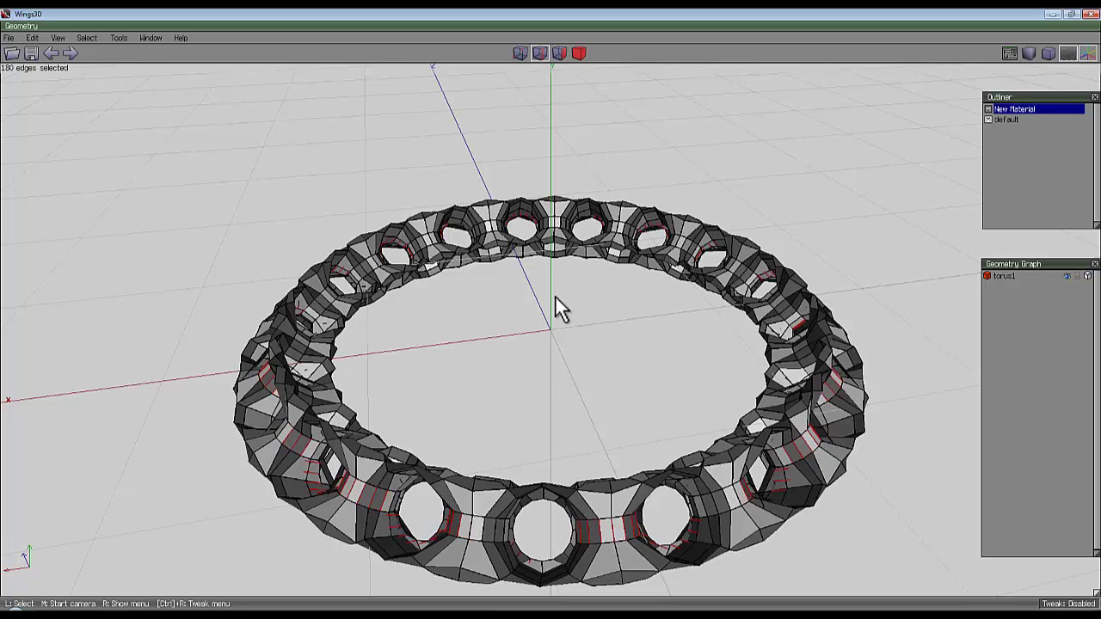
pyautogui.press('g')
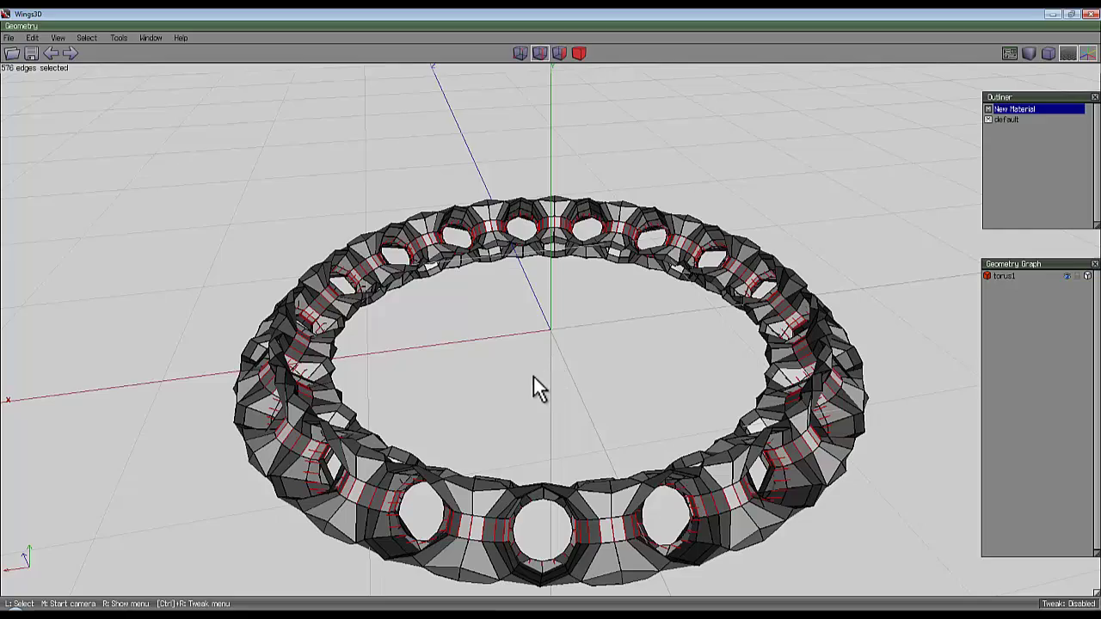
pyautogui.click(562, 52)
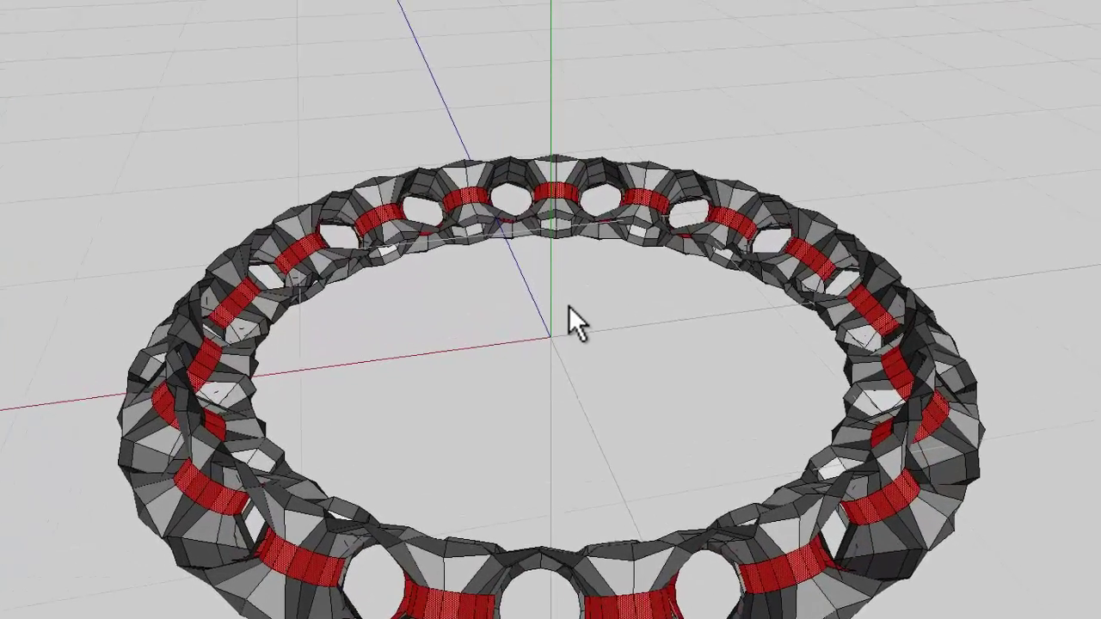
# Extract the selected face bands outward from the torus as separate thick link objects.
pyautogui.rightClick(568, 305)
pyautogui.click(579, 366)
pyautogui.click(573, 383)
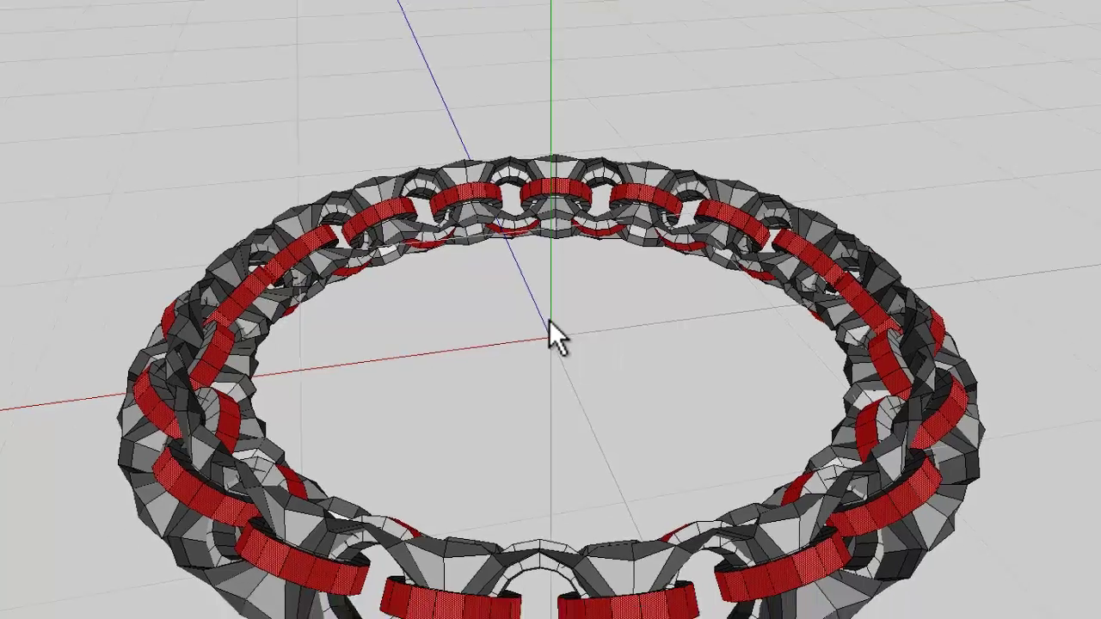
pyautogui.moveTo(551, 318); pyautogui.dragTo(575, 383, button='middle')
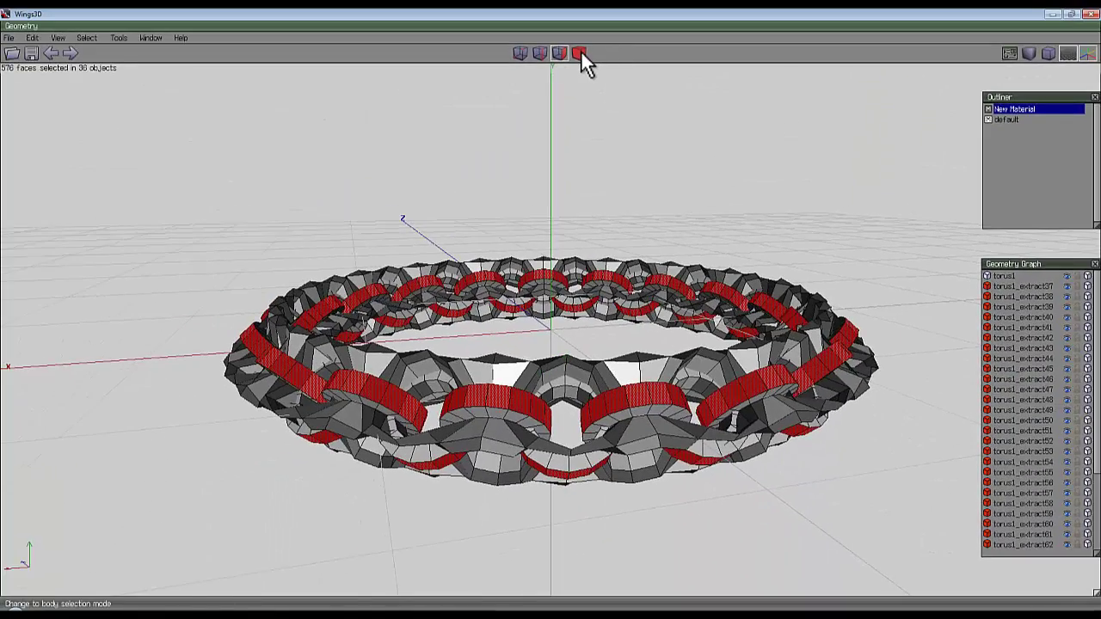
# Combine all the extracted links into one object and hide the original torus1.
pyautogui.click(579, 52)
pyautogui.rightClick(545, 172)
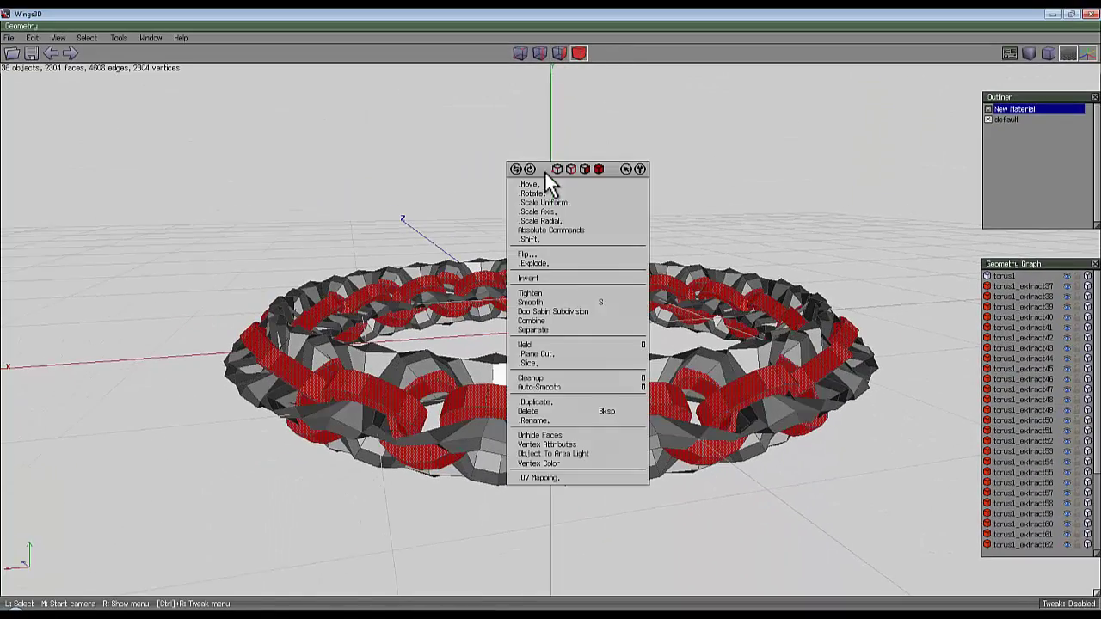
pyautogui.click(555, 322)
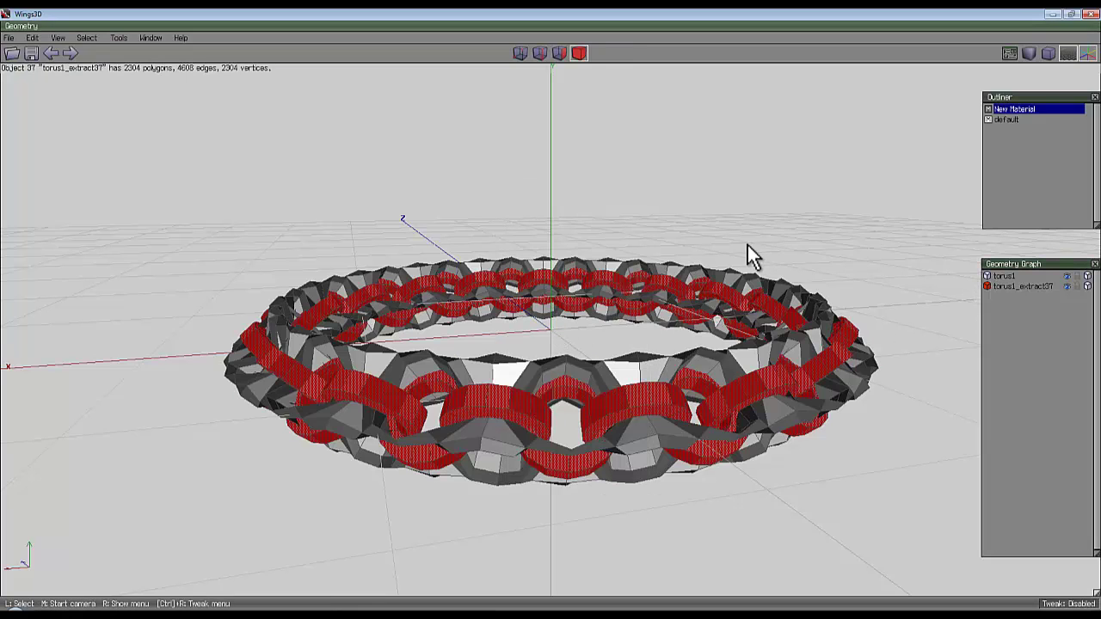
pyautogui.click(1068, 276)
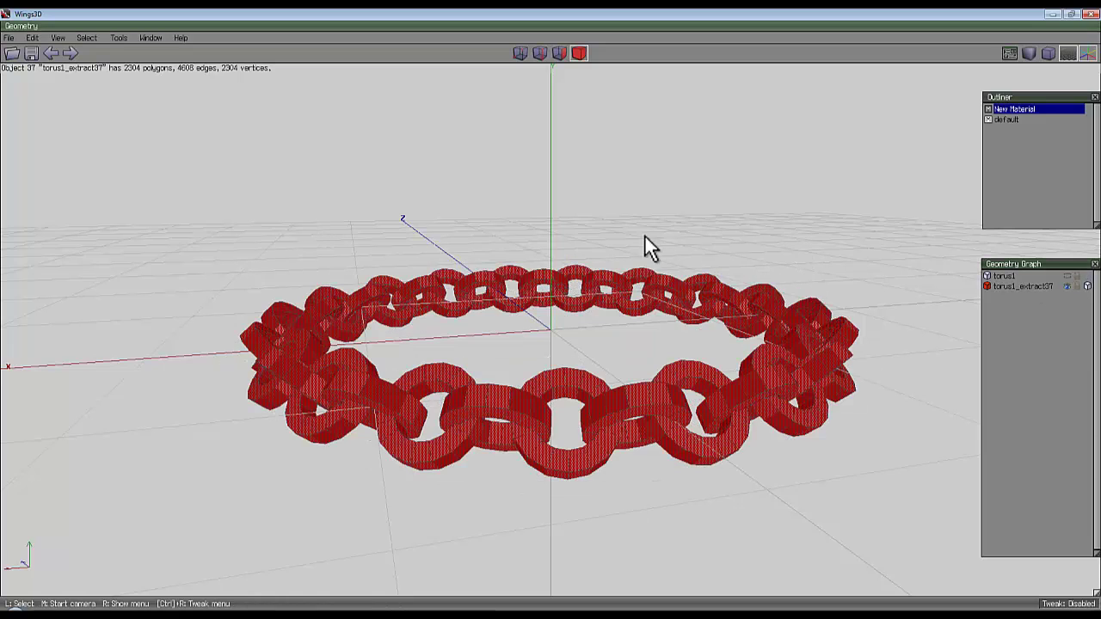
# Smooth the combined chain object twice to round all its links, and inspect the ring from several angles.
pyautogui.moveTo(568, 189)
pyautogui.mouseDown(button='middle')
pyautogui.moveTo(551, 327)
pyautogui.moveTo(570, 189)
pyautogui.mouseUp(button='middle')
pyautogui.press('s')
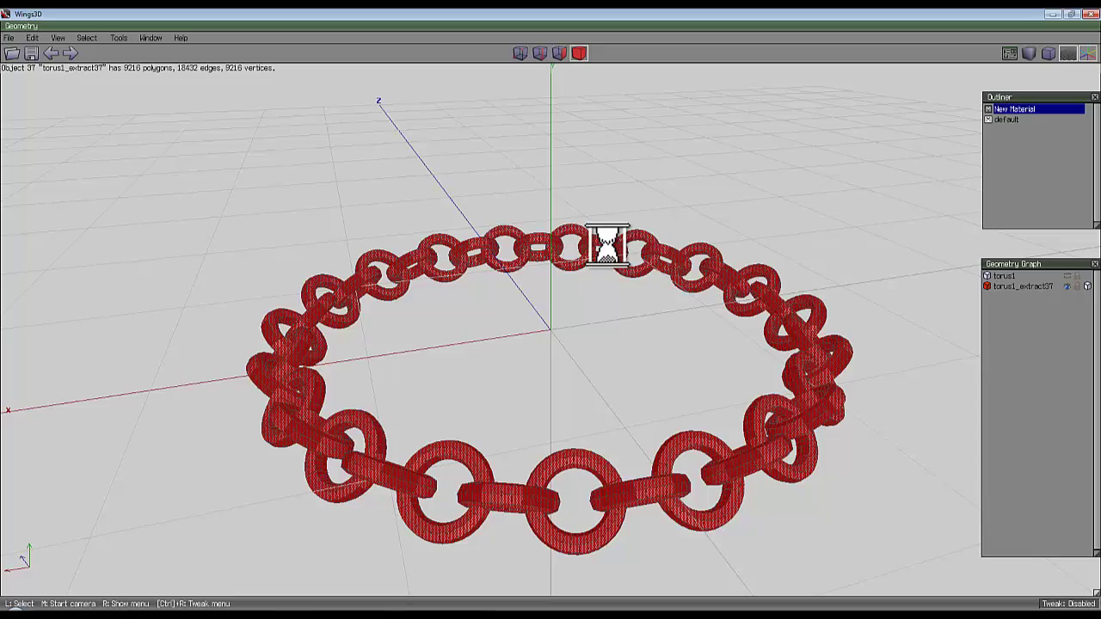
pyautogui.middleClick(580, 221)
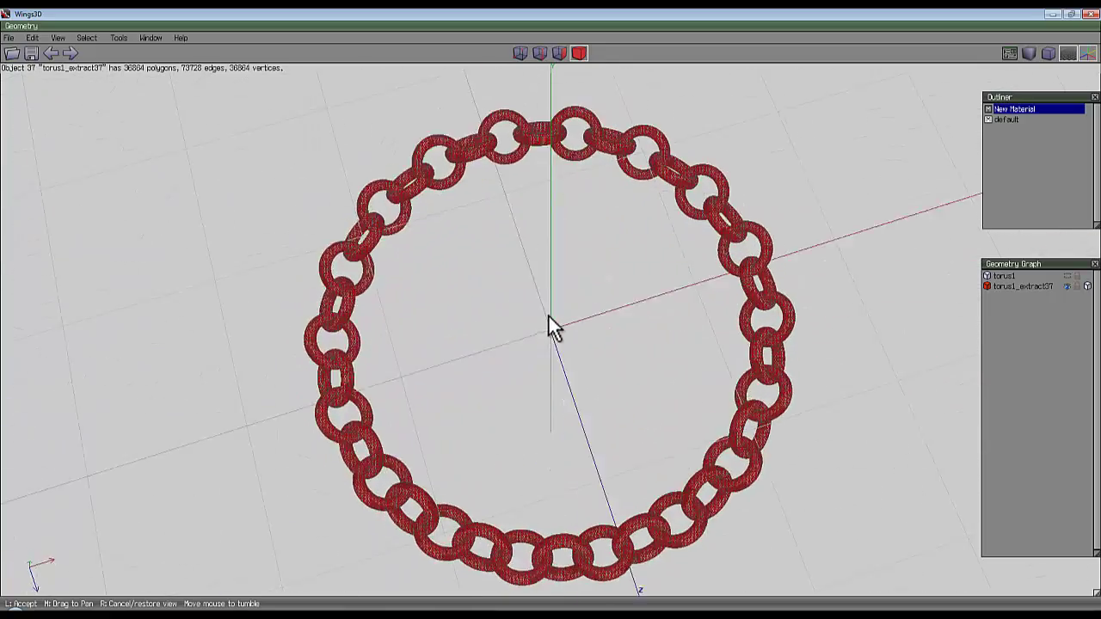
pyautogui.click(550, 316)
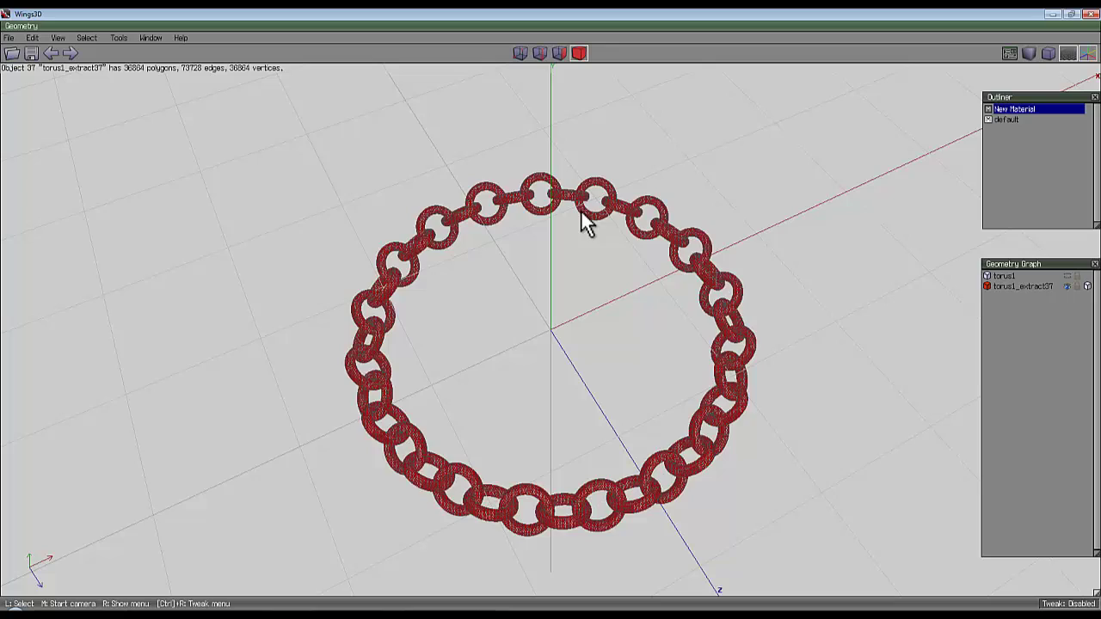
pyautogui.middleClick(548, 307)
pyautogui.click(551, 330)
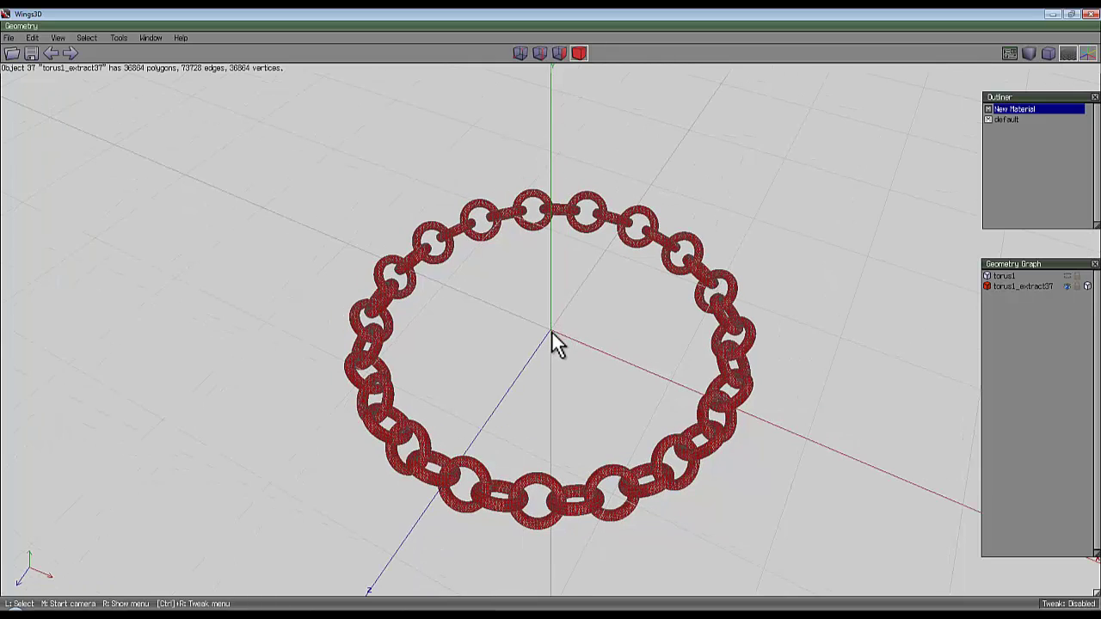
pyautogui.middleClick(544, 316)
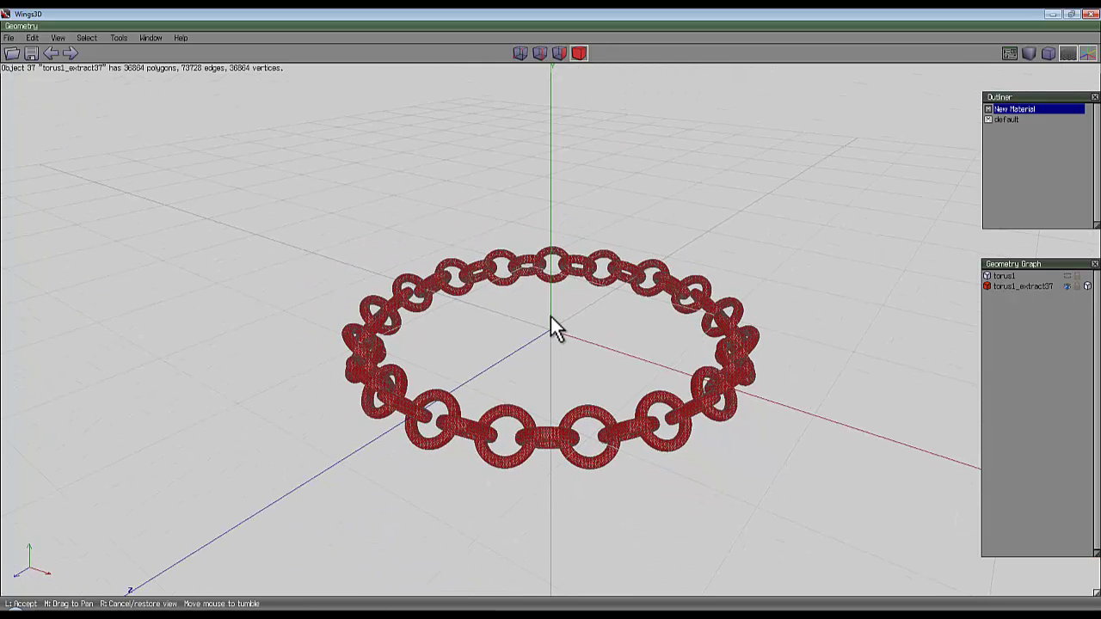
pyautogui.click(546, 303)
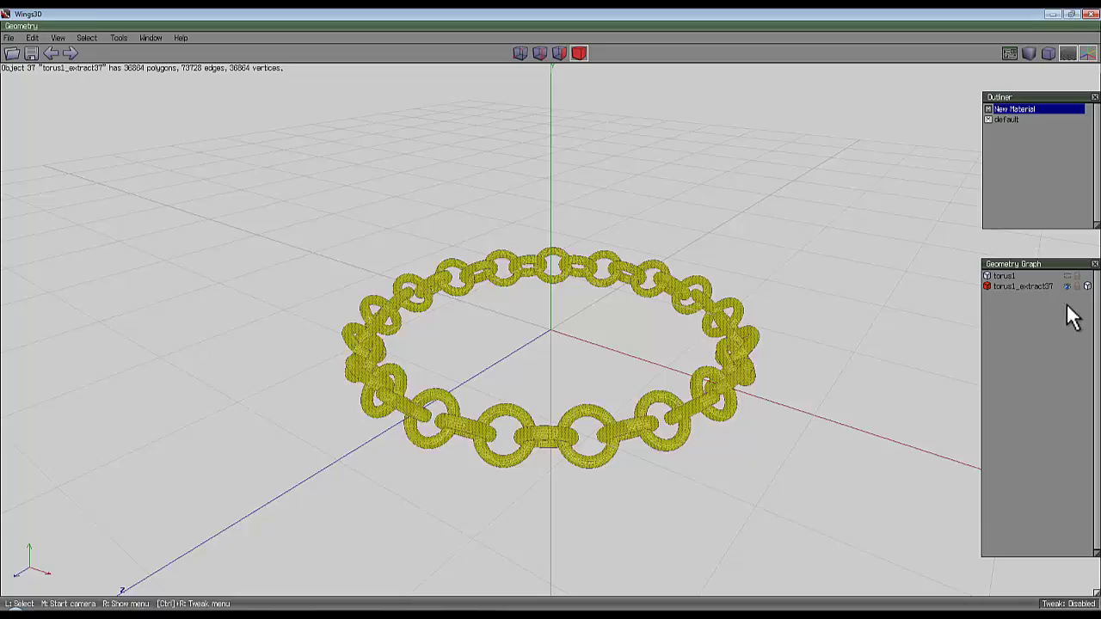